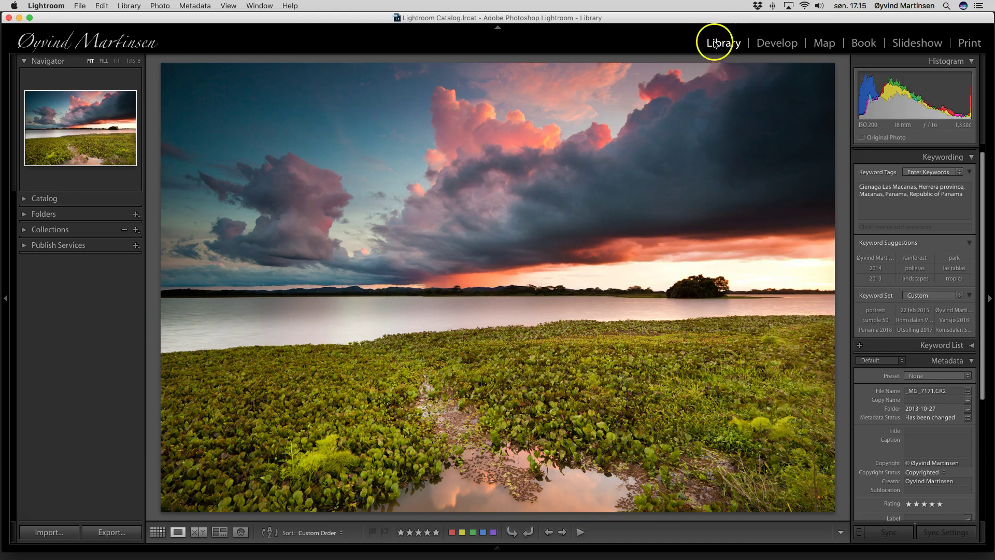
Replace all of the sunset photo's keyword tags with "Panama" and "Cienaga Las Macanas"
click(947, 200)
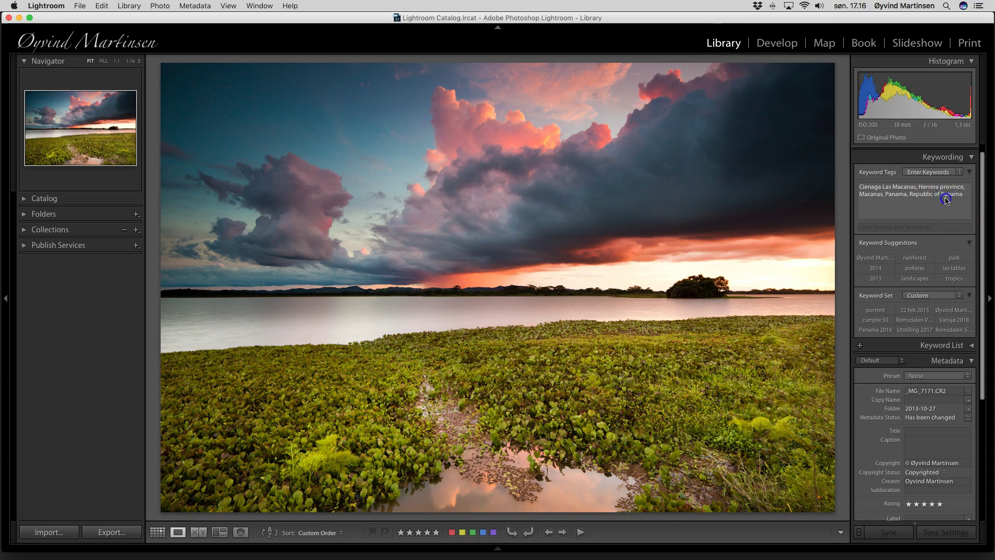
drag(967, 194, 857, 186)
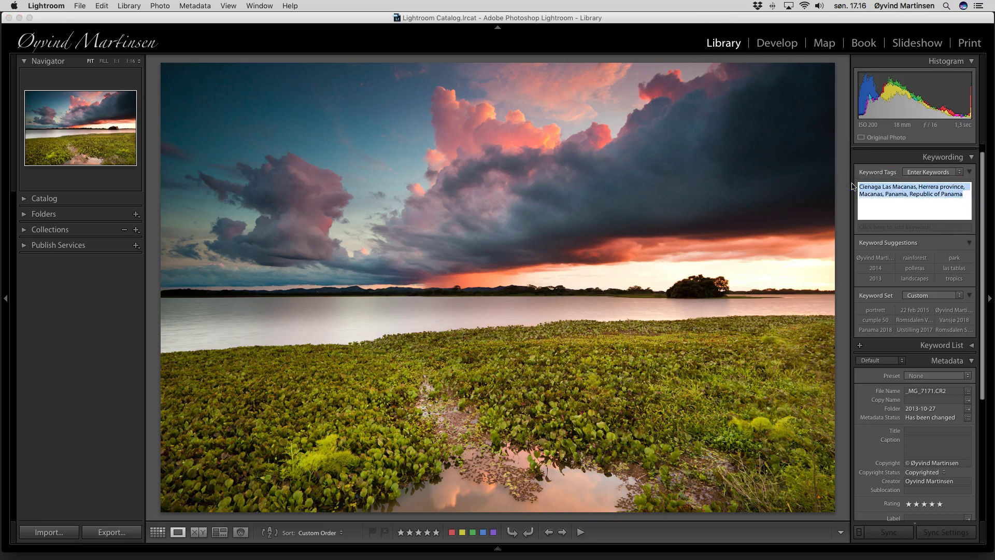
key(BackSpace)
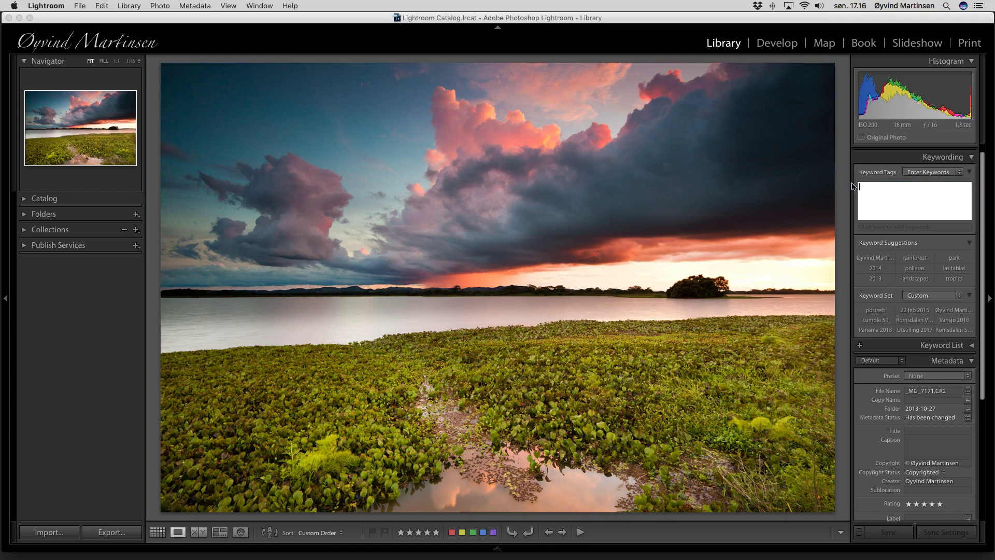
text(Panama)
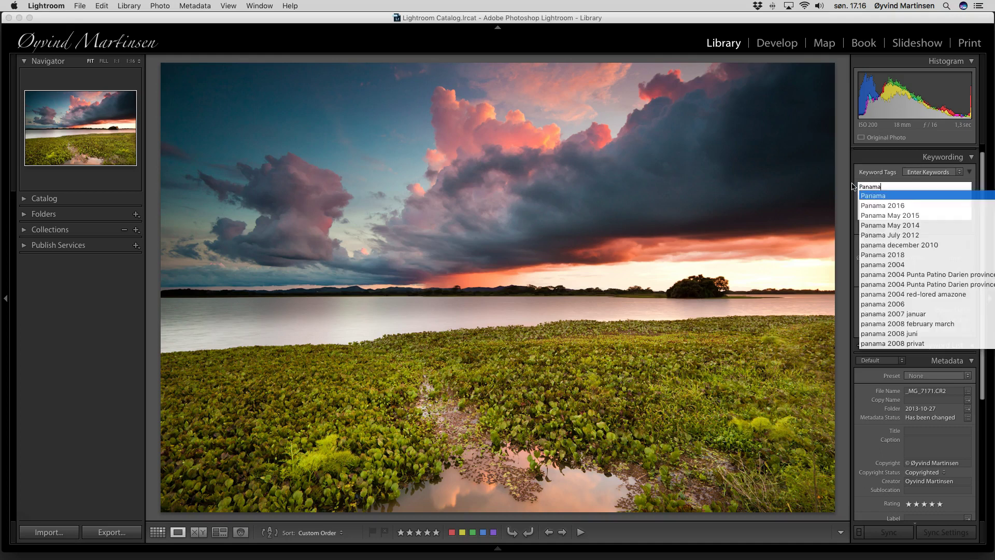
key(Return)
text(Cienaga Las Macanas)
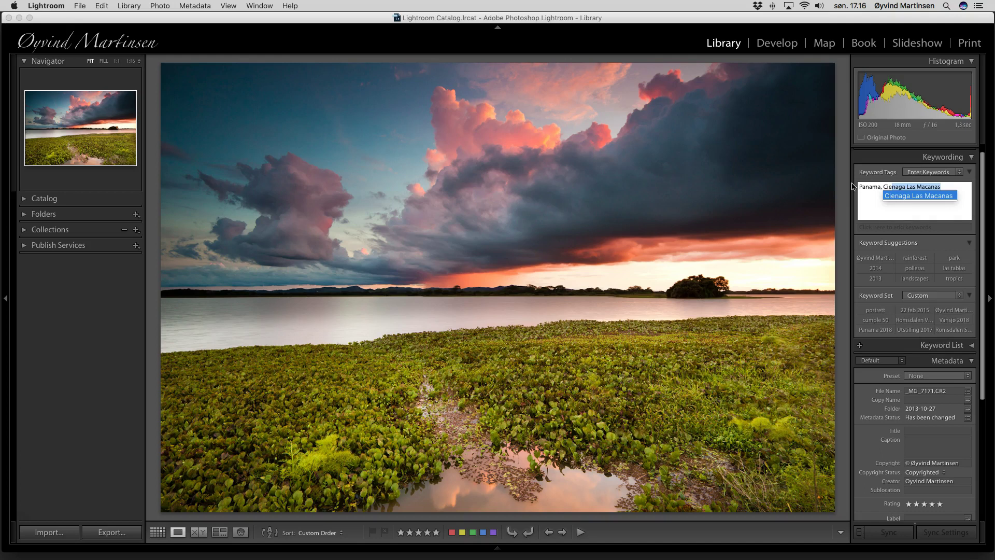
click(905, 199)
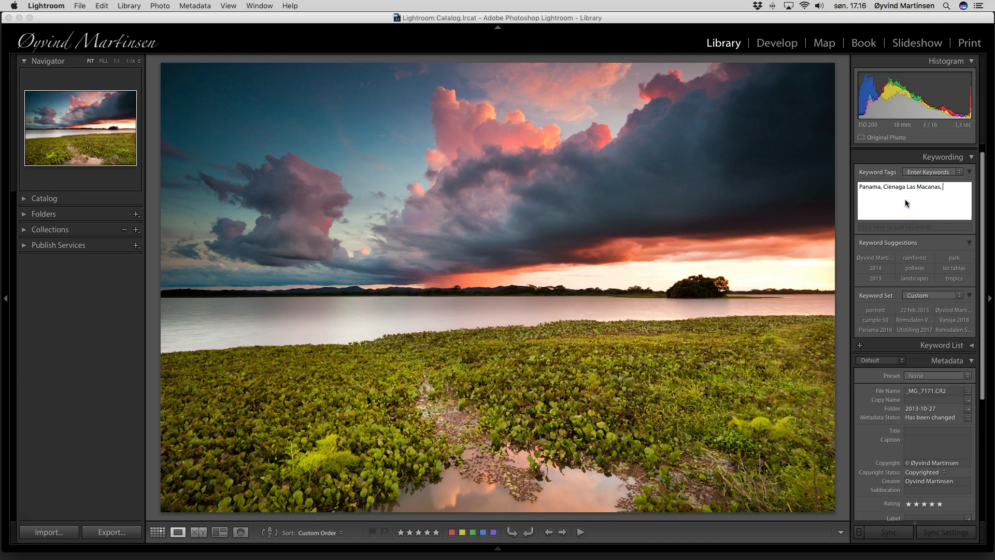
Add the existing keywords "Herrera province" and "Republic of Panama" to the photo's keyword tags
text(, Herrera)
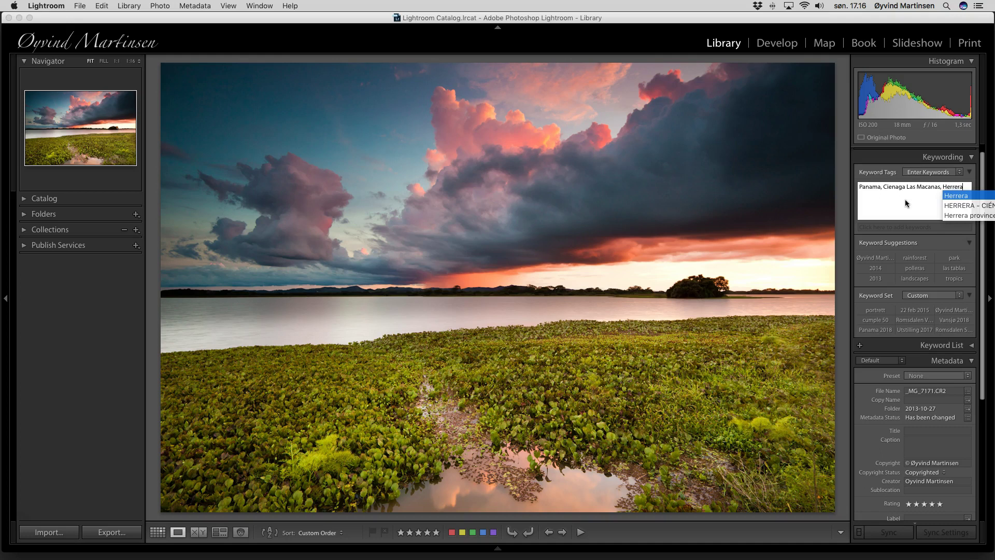
click(964, 215)
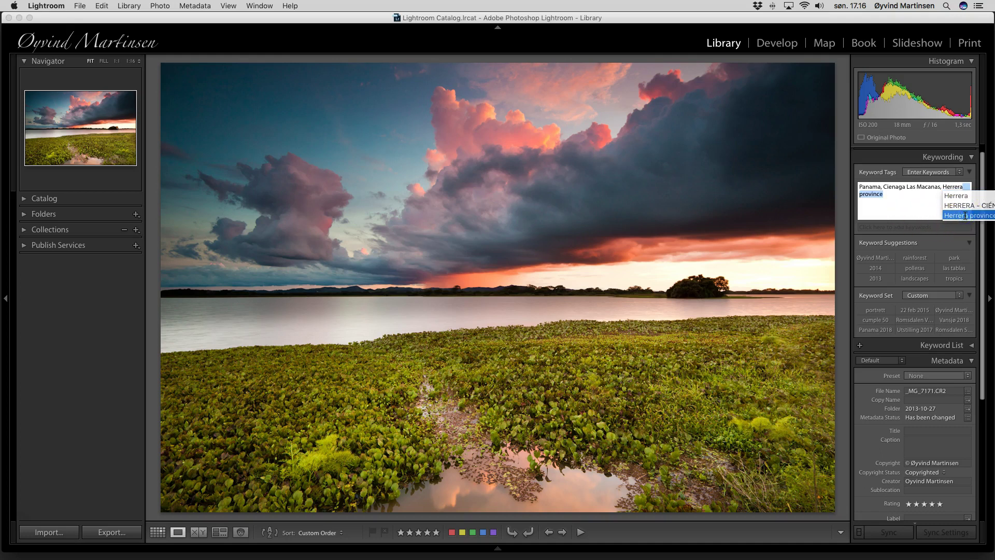
key(Return)
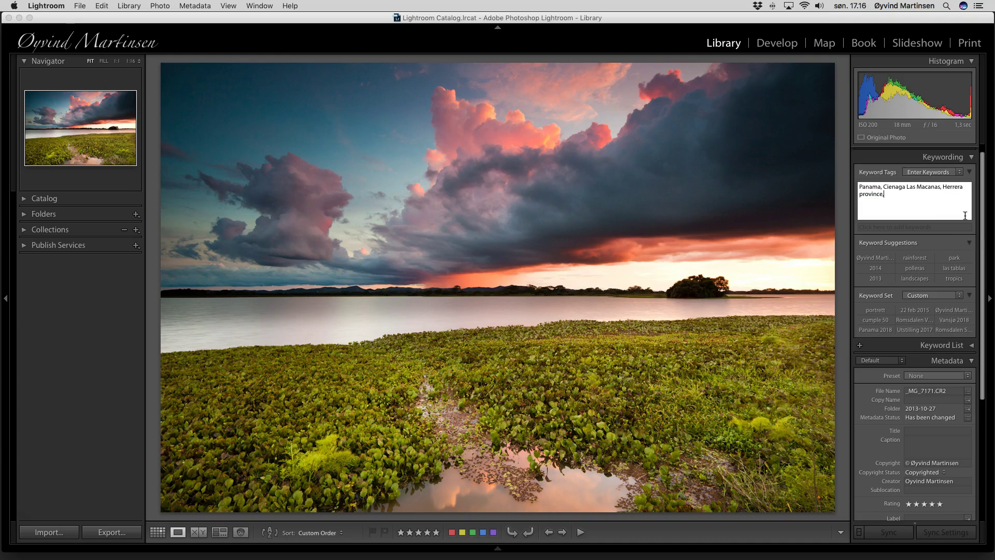
text(republic of Panama)
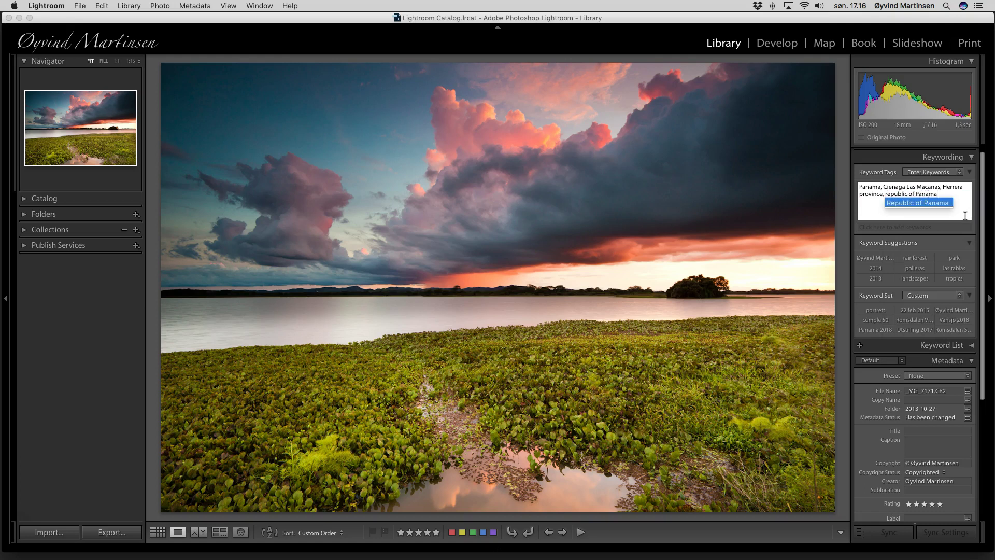
click(926, 203)
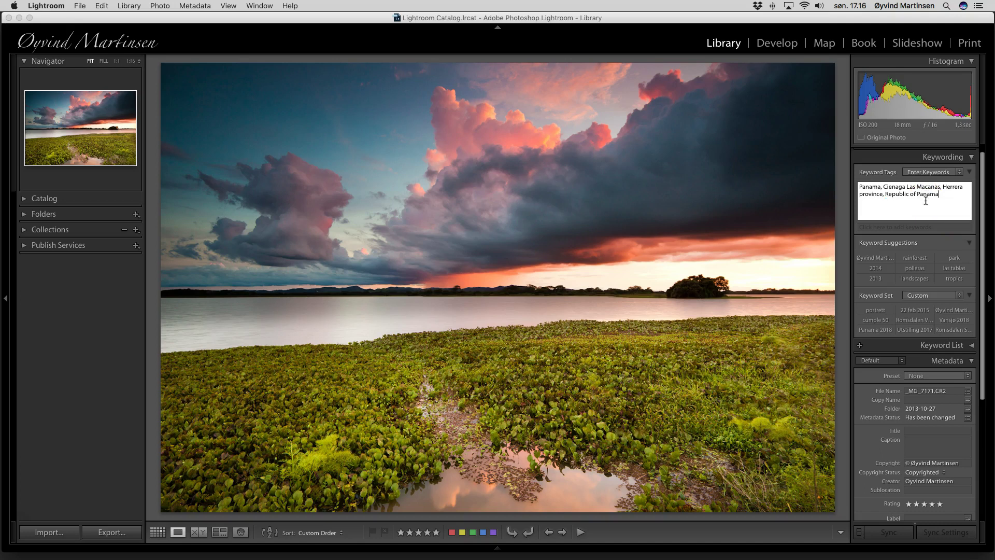
Add the keywords "landscape", "landscapes", "wetland", "lake" and "sunset" and apply the keyword list to the photo
scroll(926, 200, up, 1)
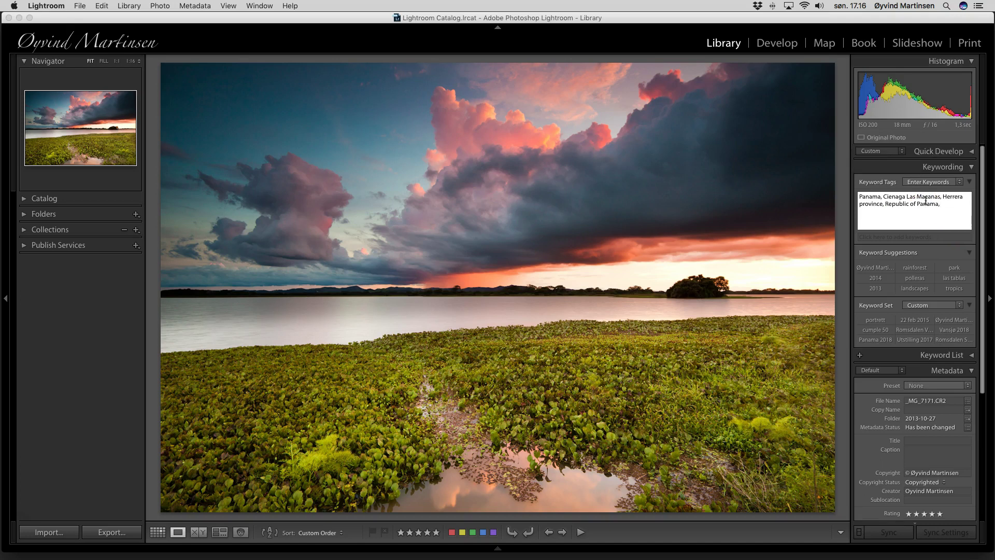
text(landscape)
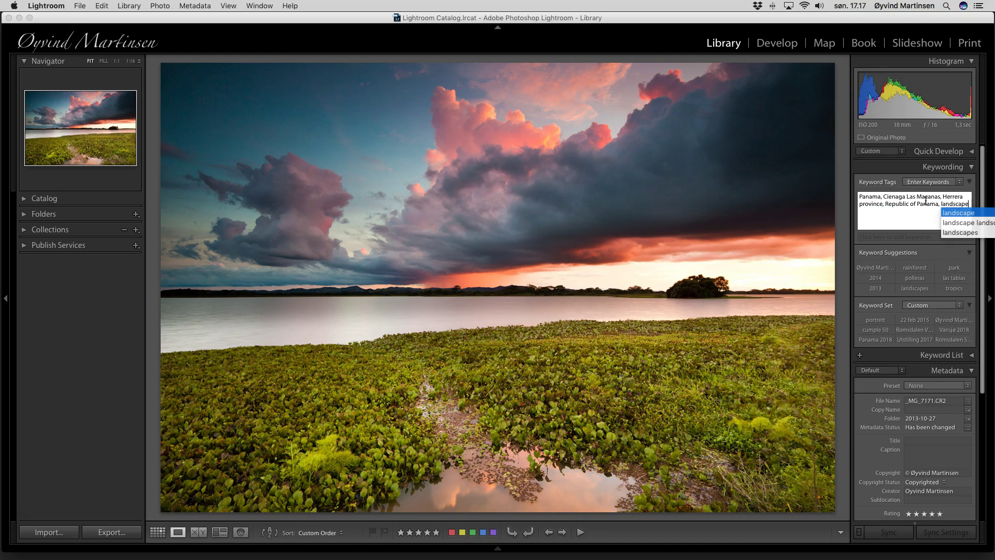
text(, lands)
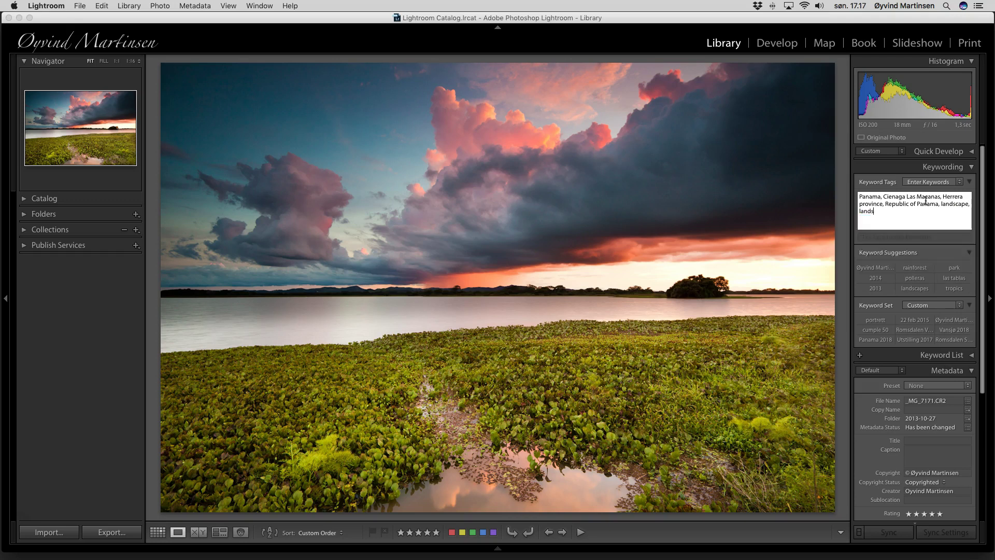
text(capes, wetland, lake, sunset,)
key(Return)
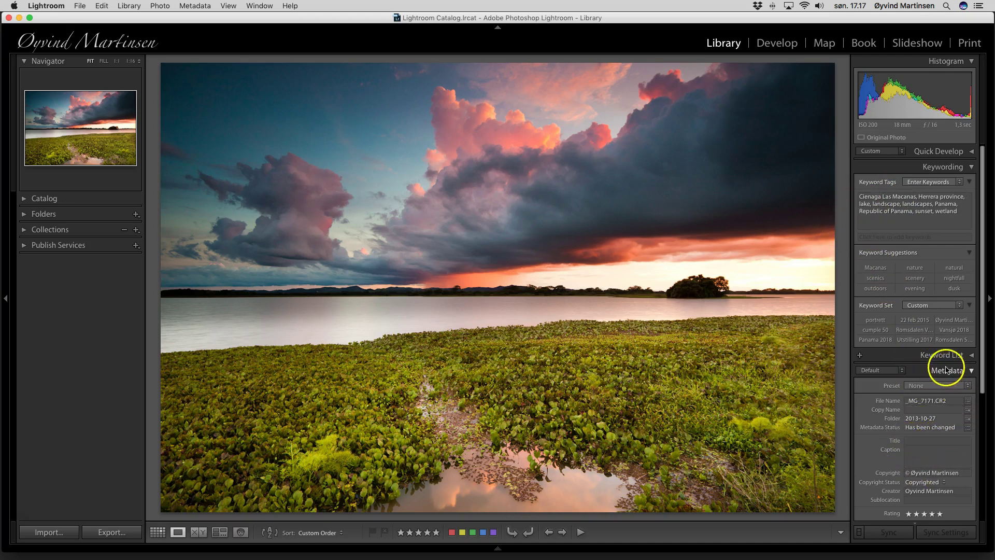
Title the photo "SUNSET IN MACANAS" and caption it "Dramatic sunset in Cienaga de las Macanas, herrera province, Repiblic of Panama." plus a © photographer name credit
click(912, 441)
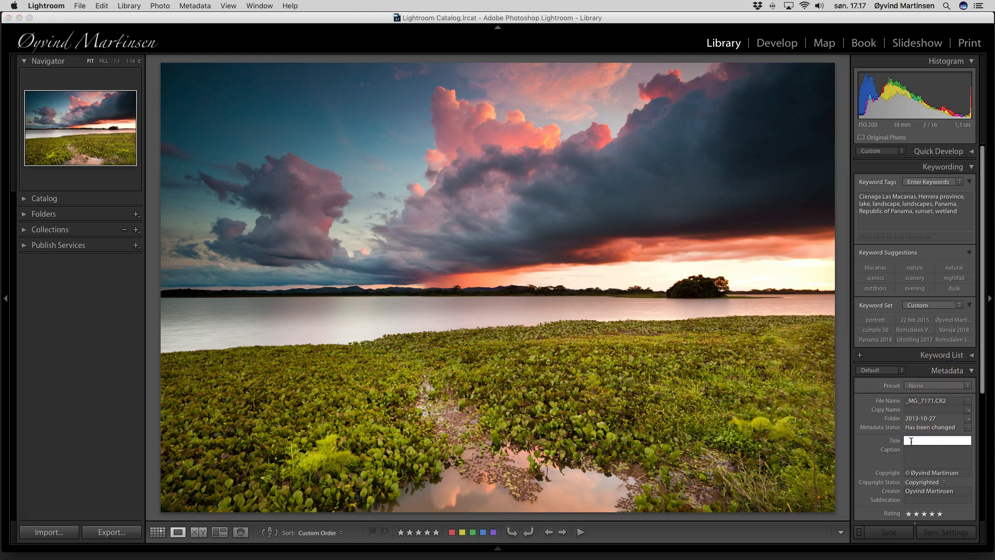
text(SUNSET IN MACANAS)
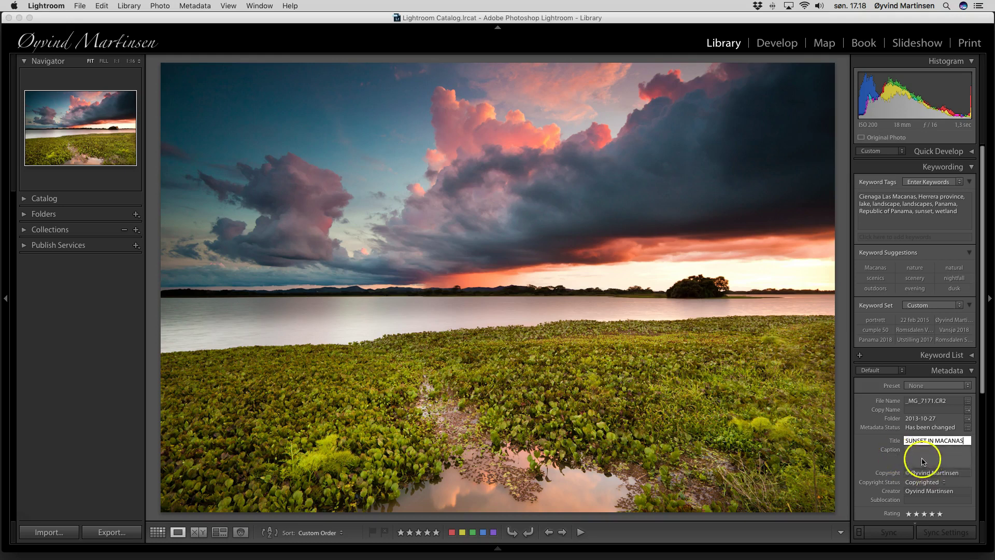
click(922, 459)
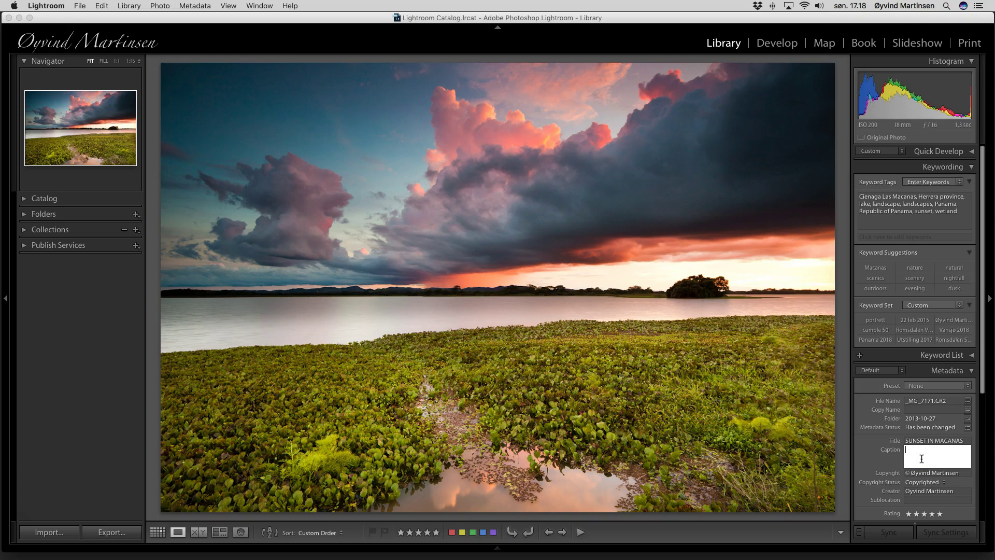
text(Dra)
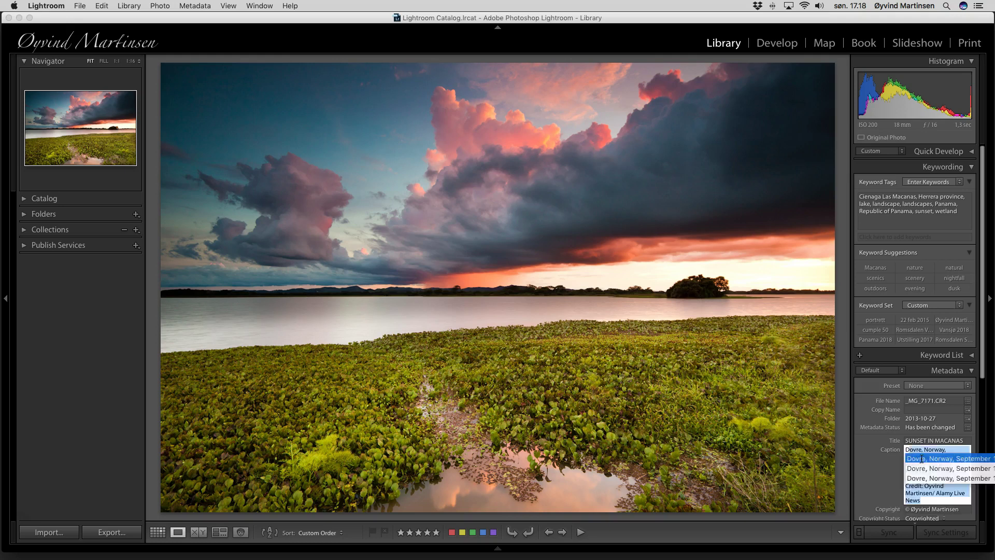
text(mati)
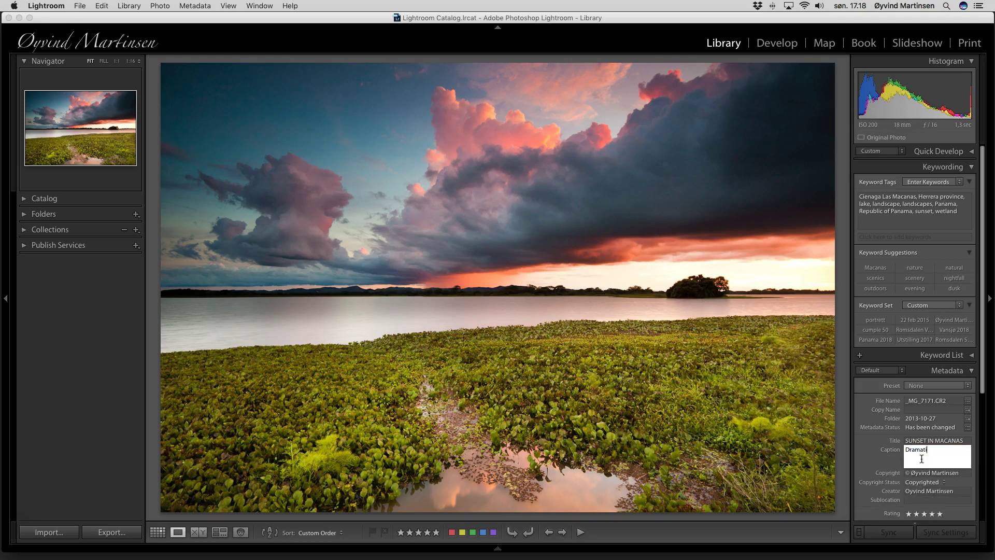
text(c sunset in Co)
key(BackSpace)
text(ienaga de las Macanas, herrera province, )
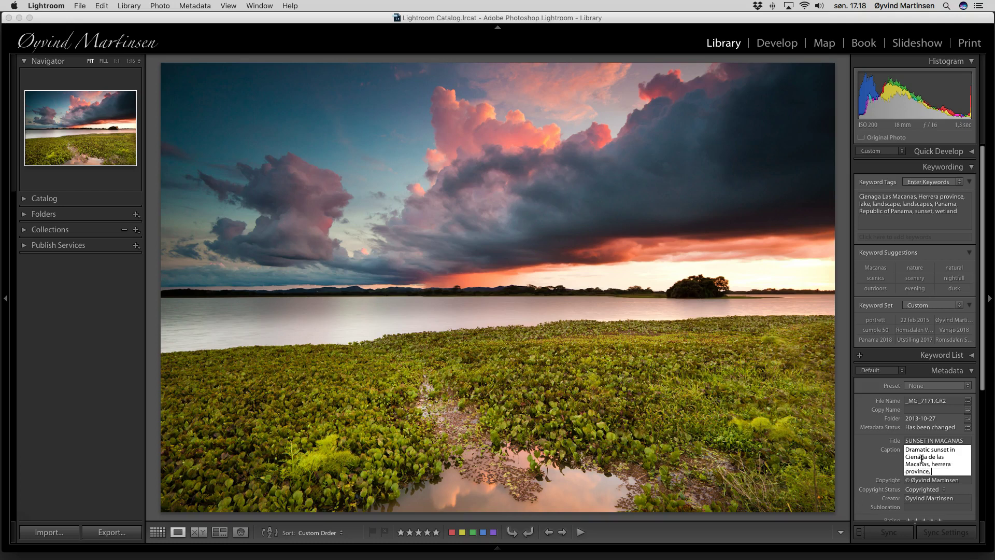
text(Repiblic of Panama)
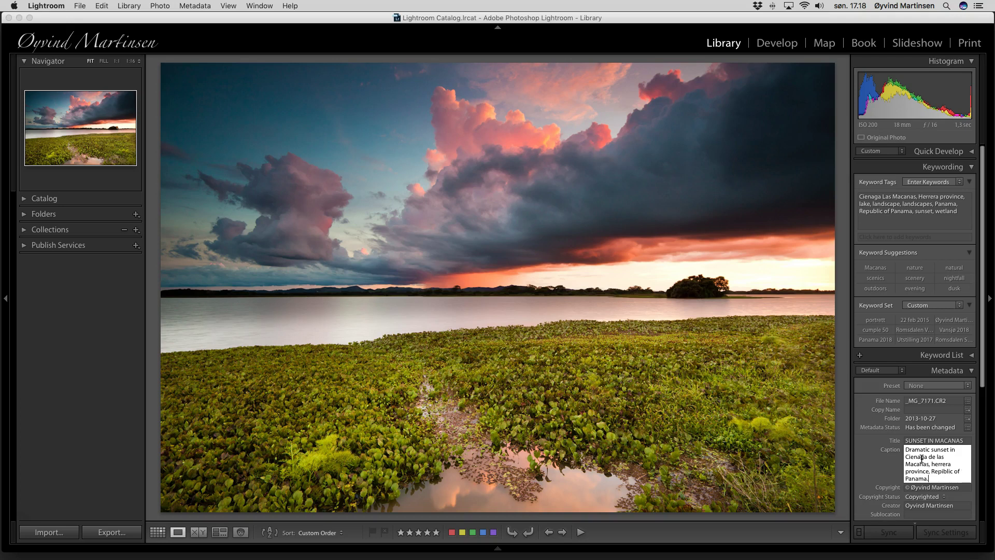
text(. ©)
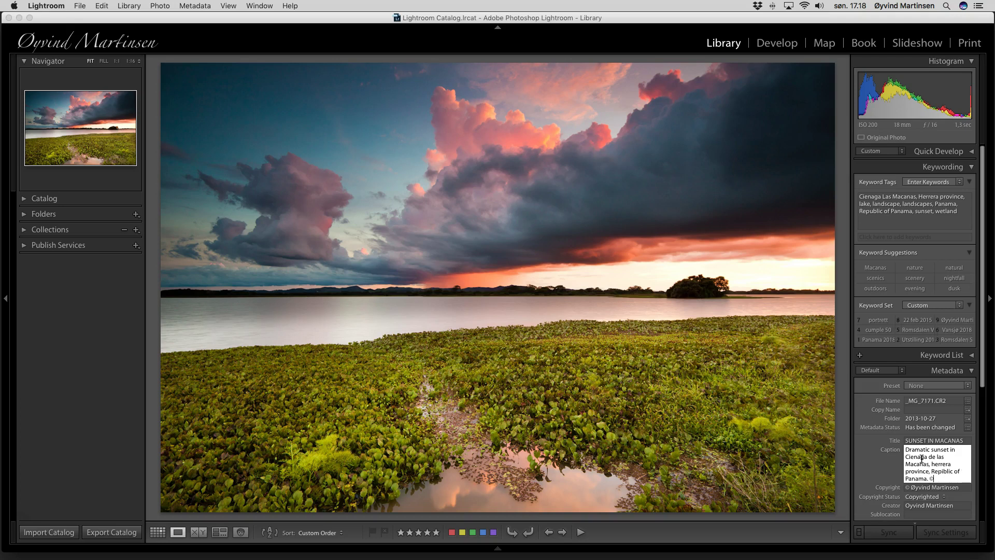
text( Øyvind)
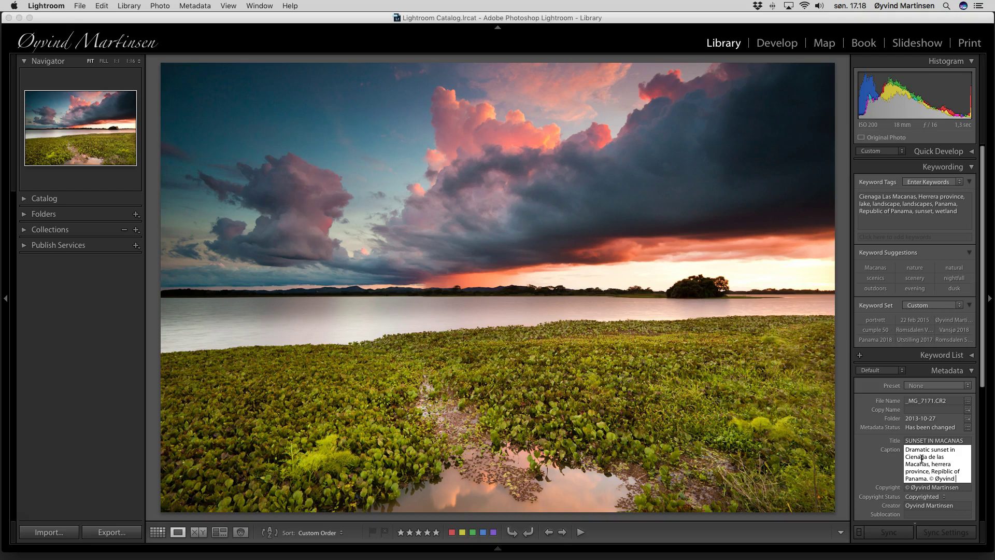
text( Martinsen)
Correct the caption's spelling to "Herrera" and "Republic" and apply the caption
click(927, 457)
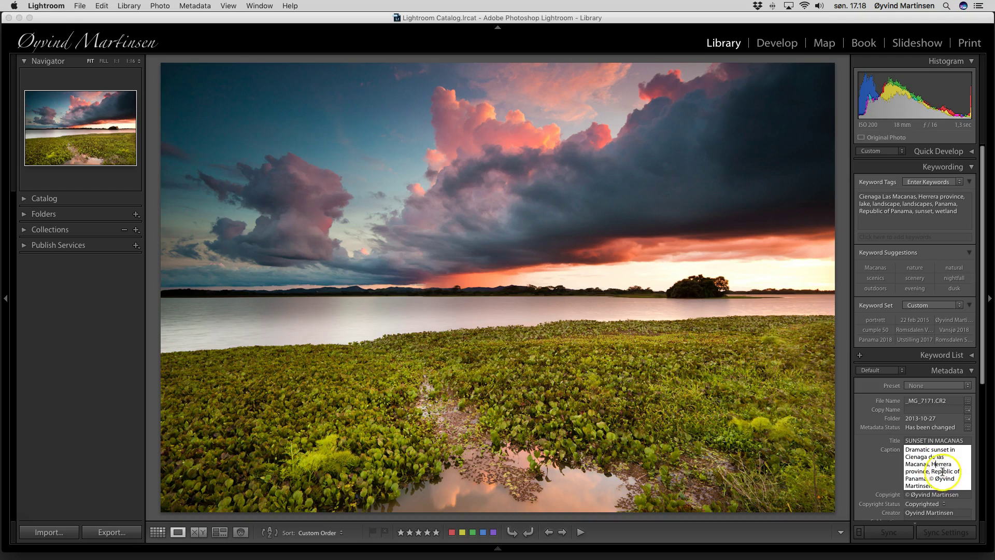
text(u)
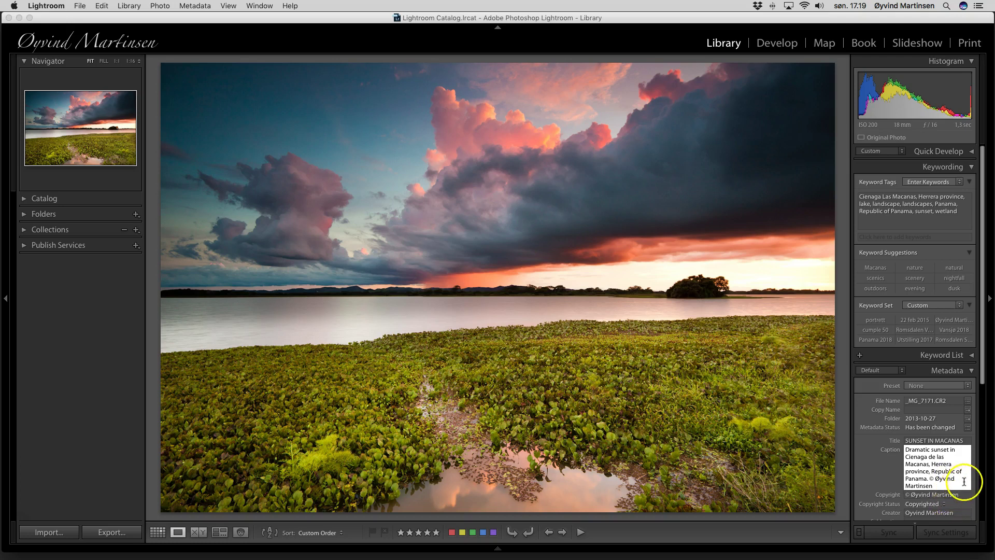
key(Return)
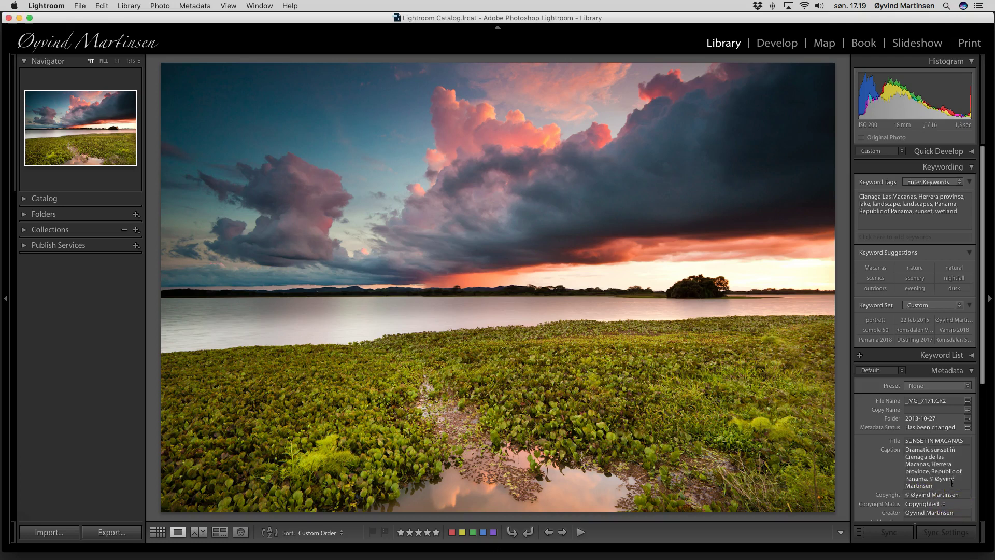
click(930, 474)
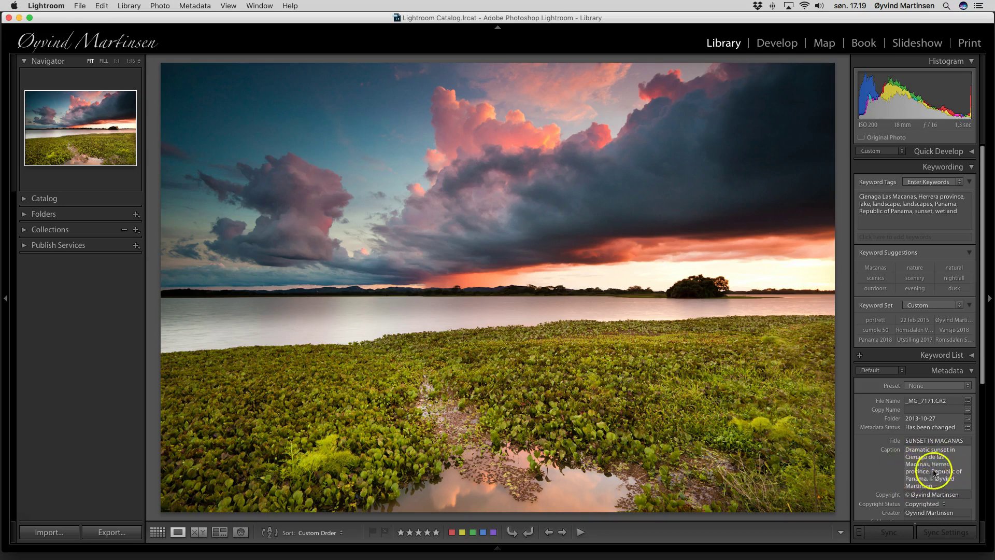
key(Return)
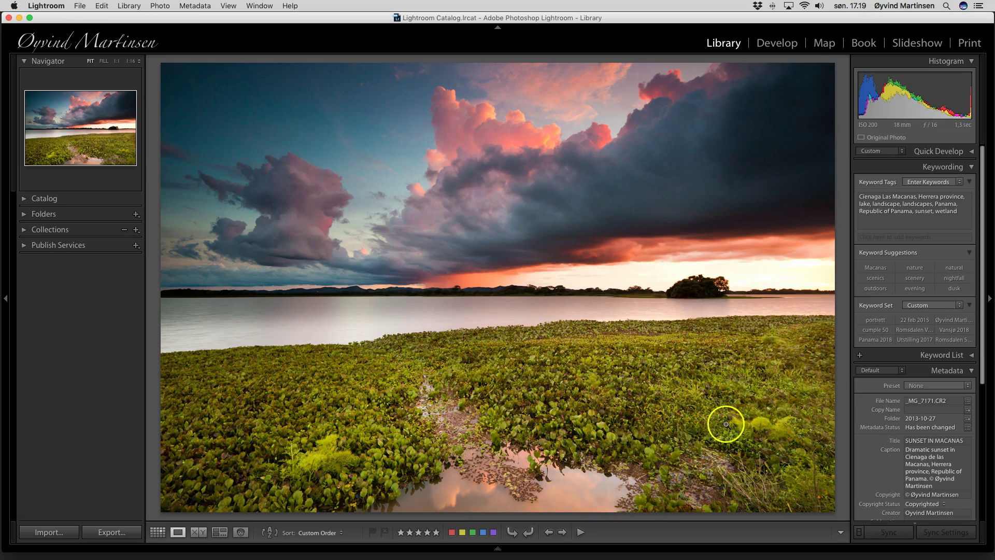
click(949, 473)
click(921, 472)
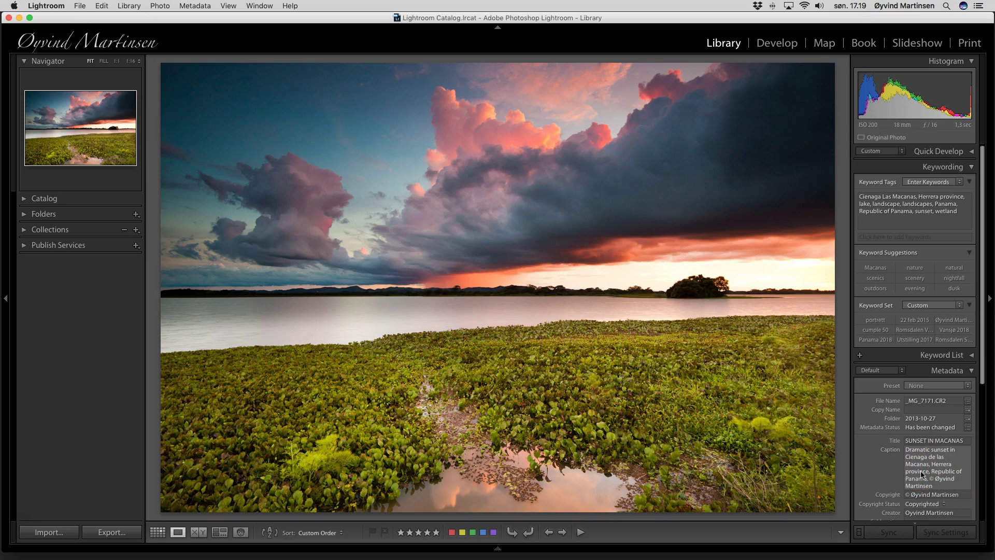
Go to the next photo, the coati in a tree, and add the existing keyword "Republic of Panama" to its keyword tags
key(super+Right)
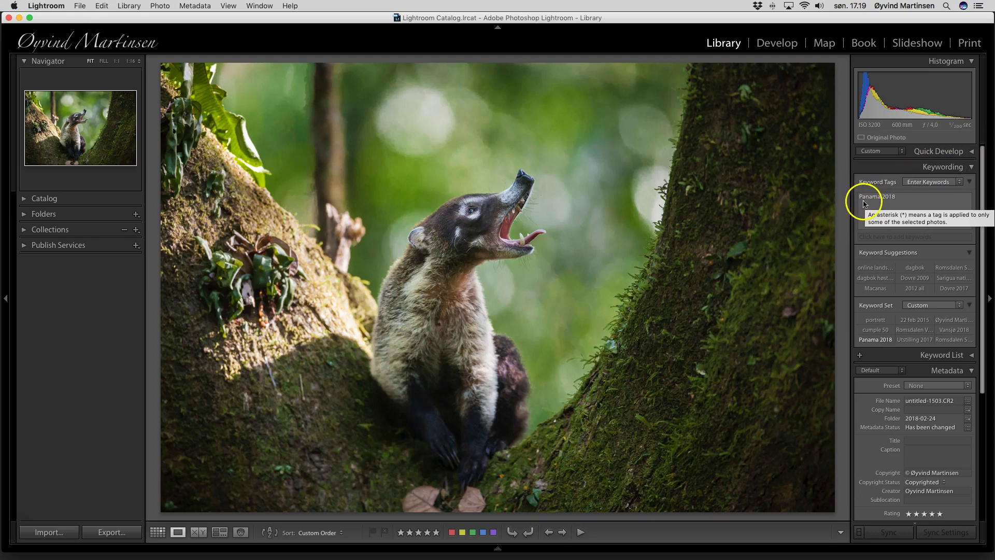
click(900, 201)
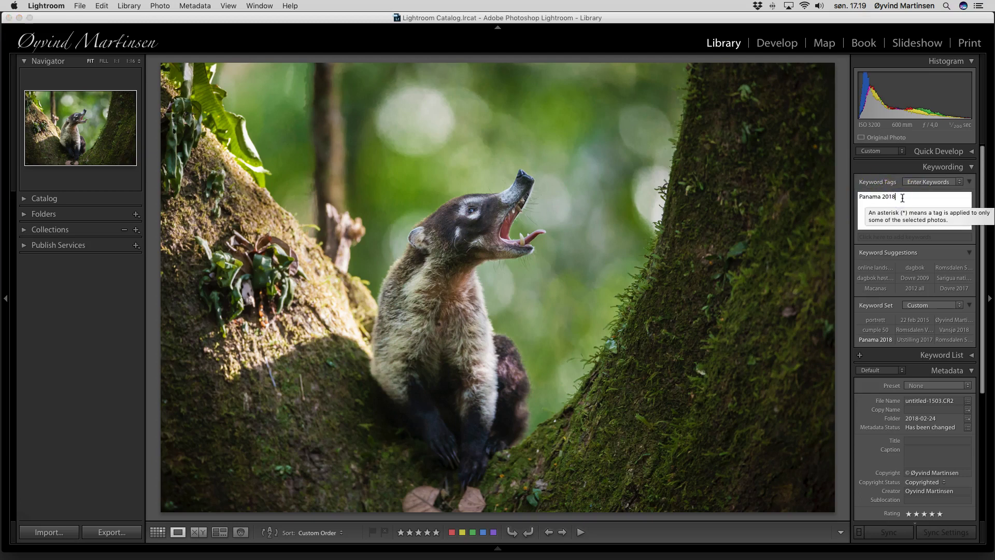
text(,la)
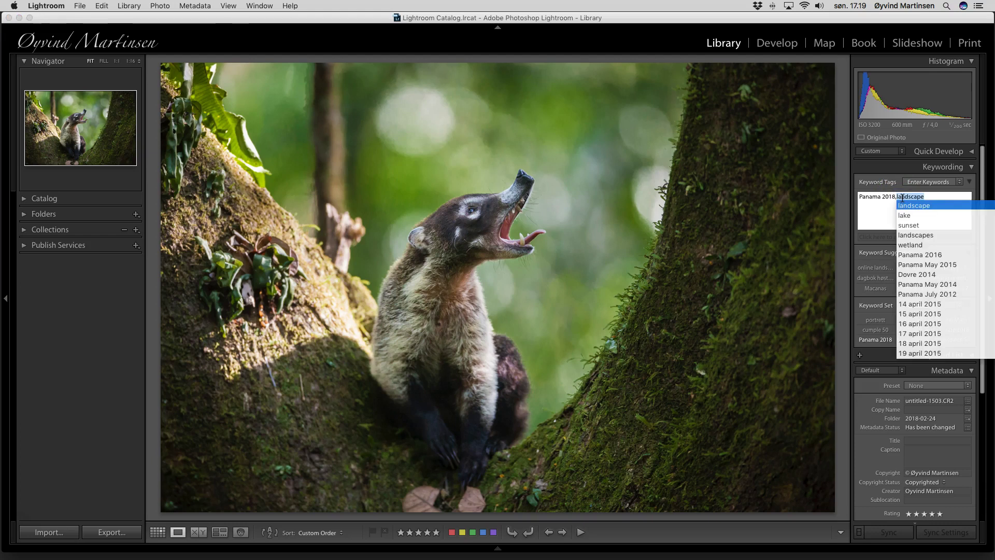
key(BackSpace)
key(BackSpace)
key(BackSpace)
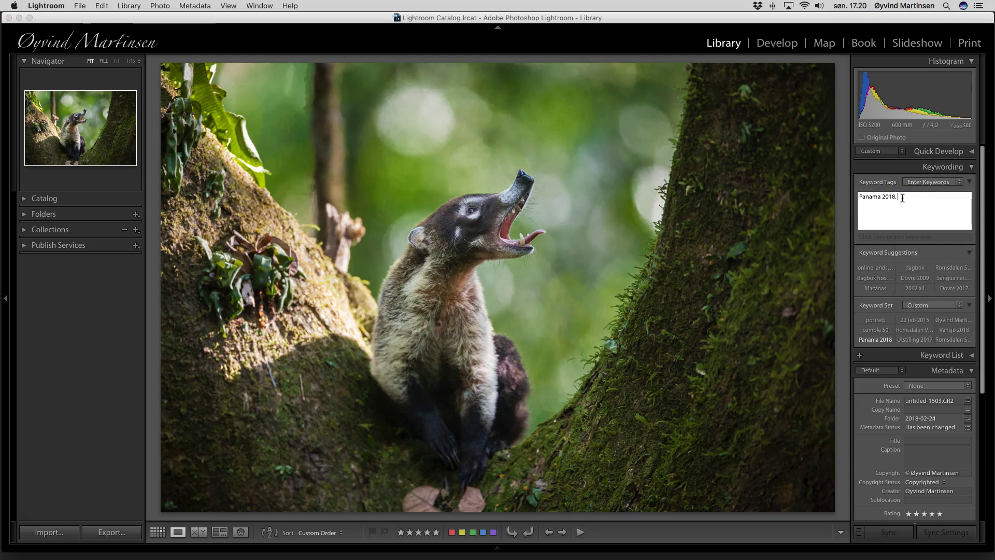
text(Republic of panama)
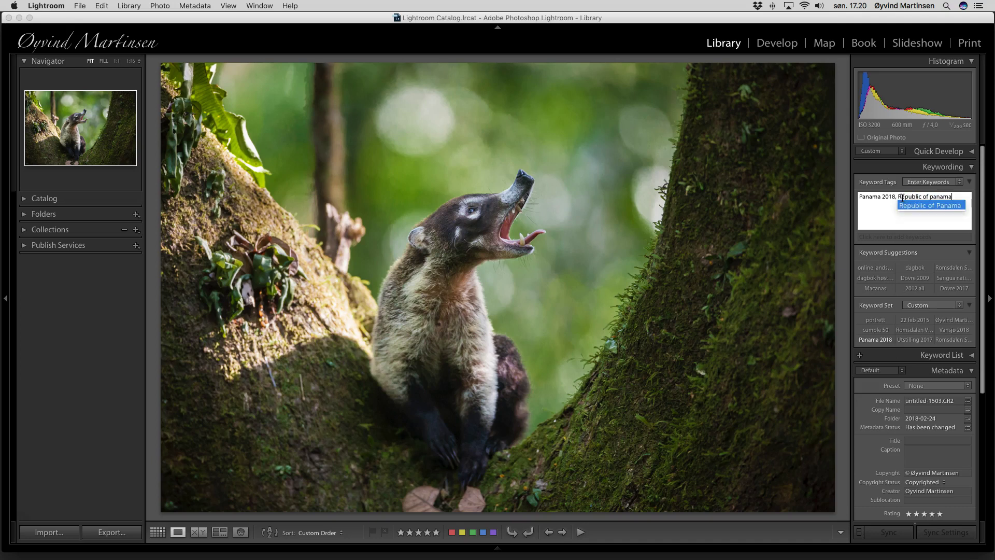
click(922, 209)
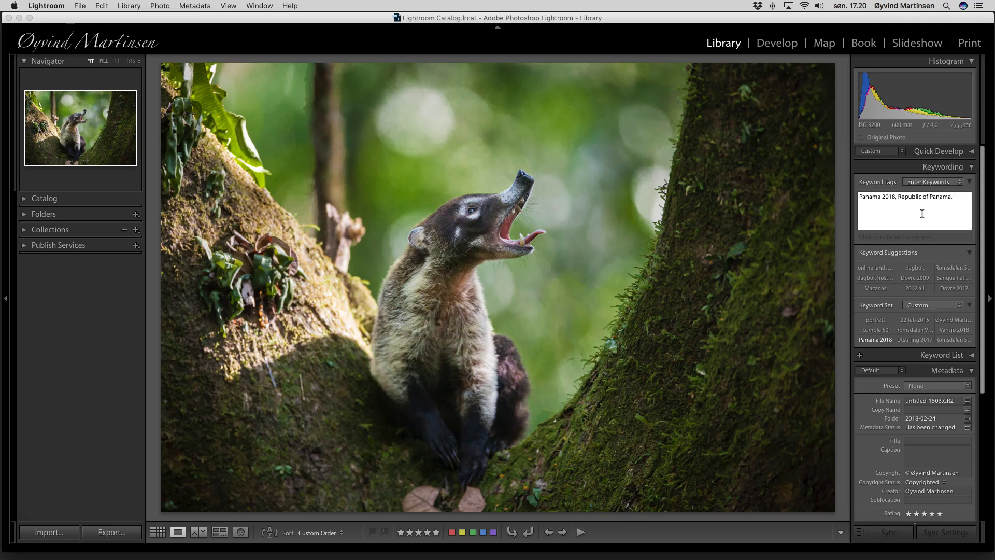
Add the species keywords "White-nosed Coati" and "Nasua narica" to the photo's keyword tags
text(, White-nosed Coati)
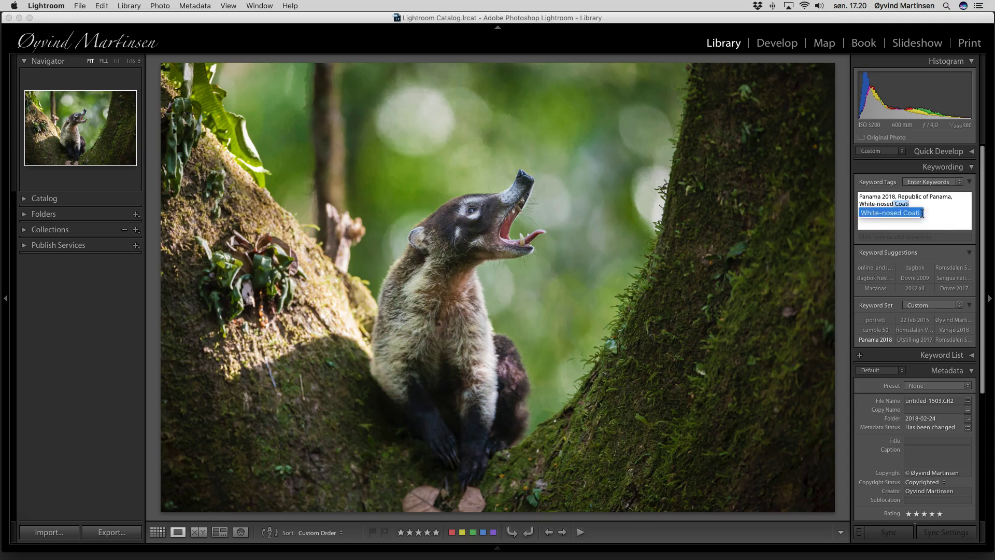
click(922, 213)
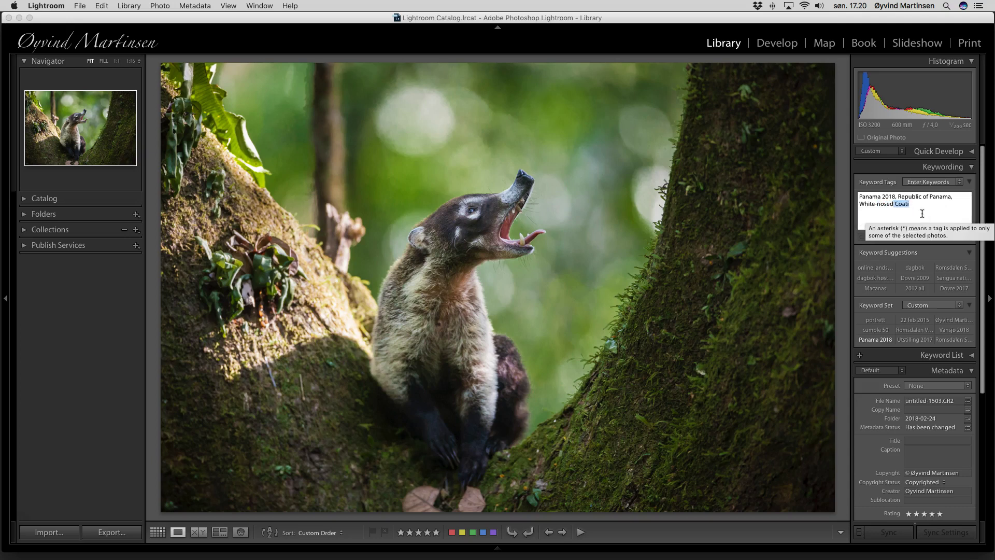
key(Return)
click(913, 207)
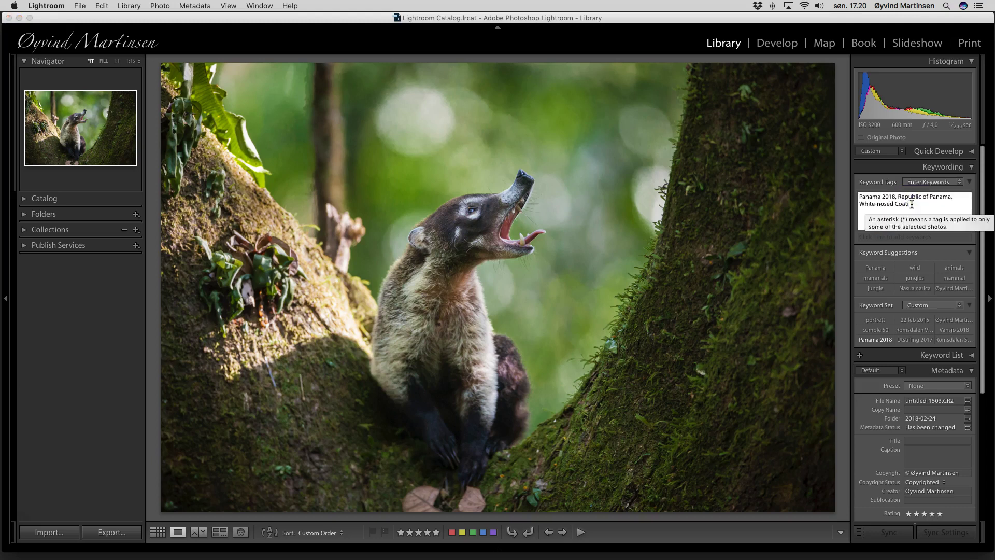
text(,)
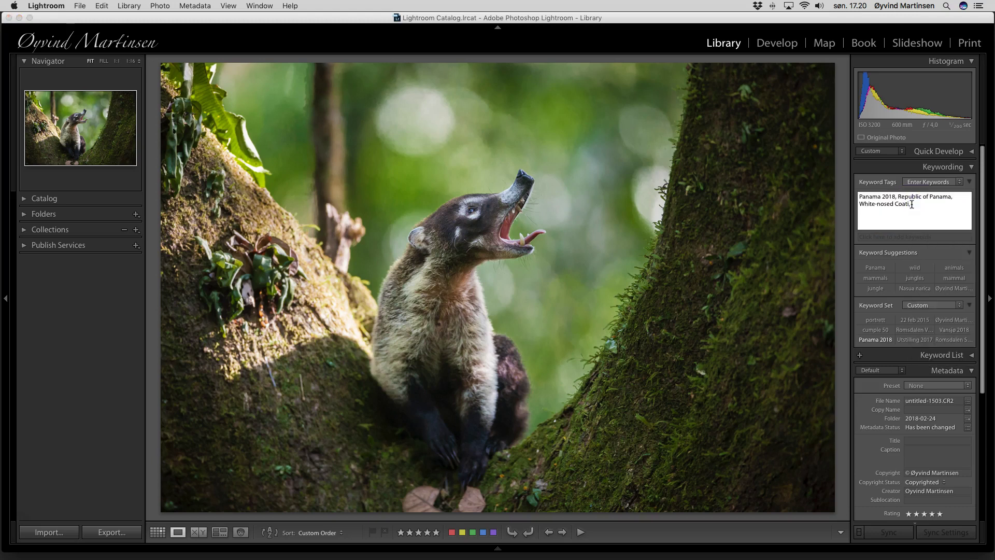
text( Nasua narica)
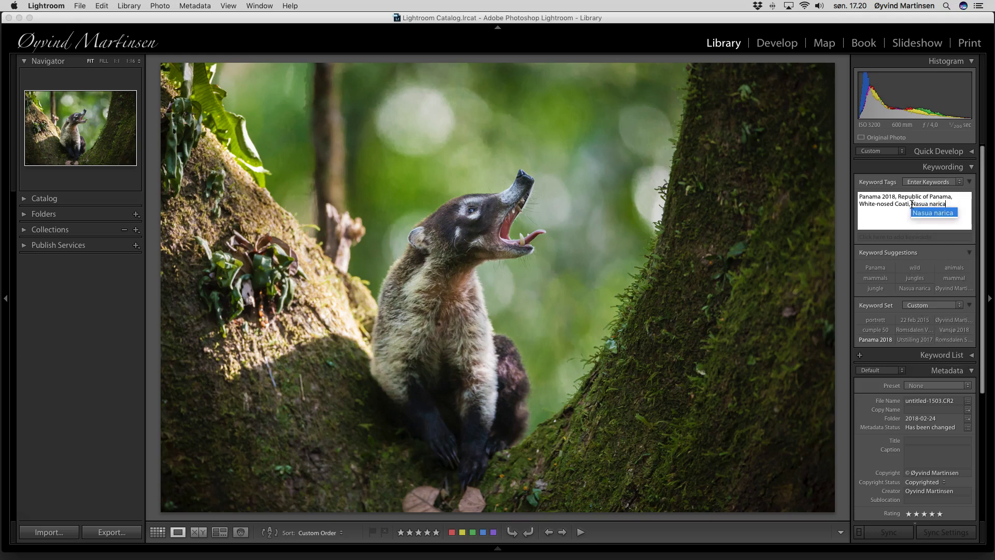
text(,)
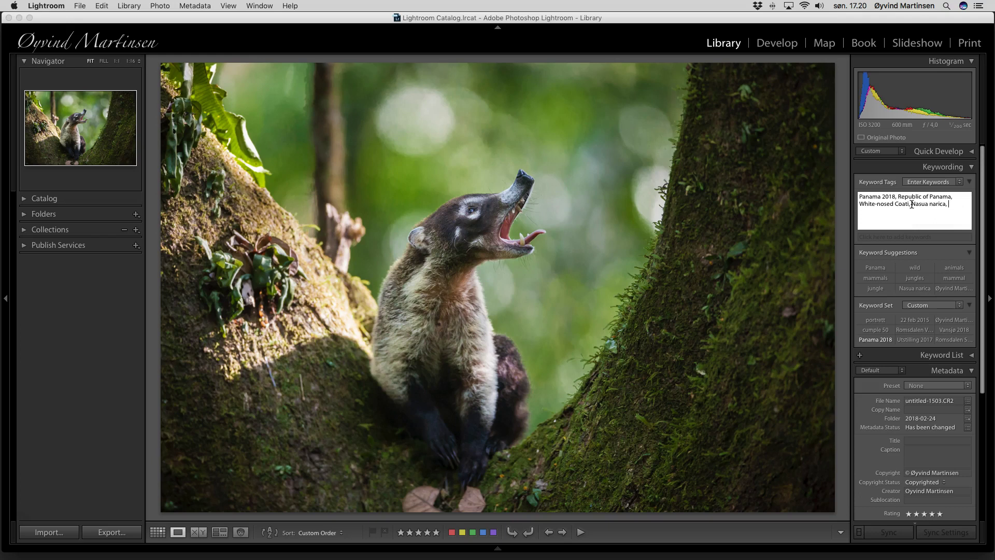
Extend the photo's keyword list with "wildlife" and "animal"
text( wild)
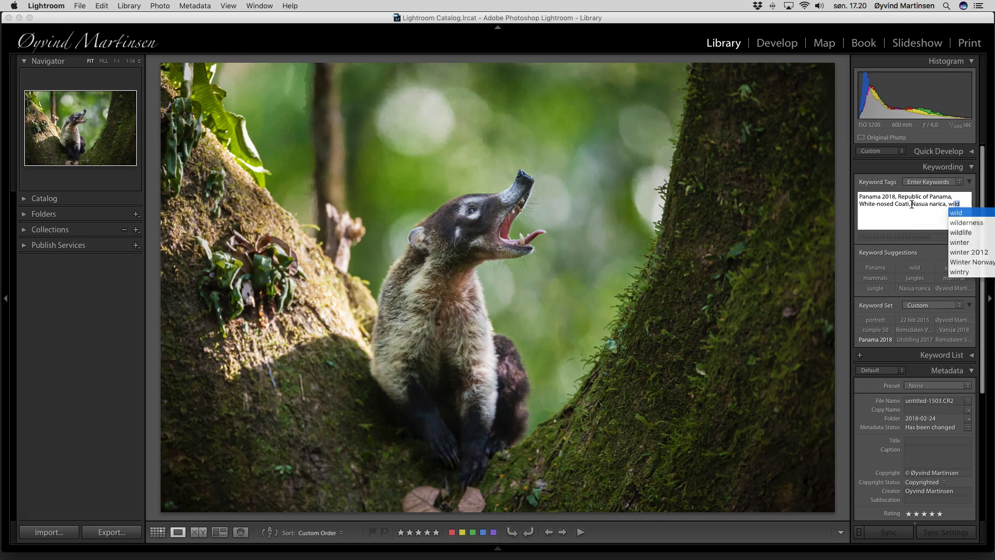
text(ife)
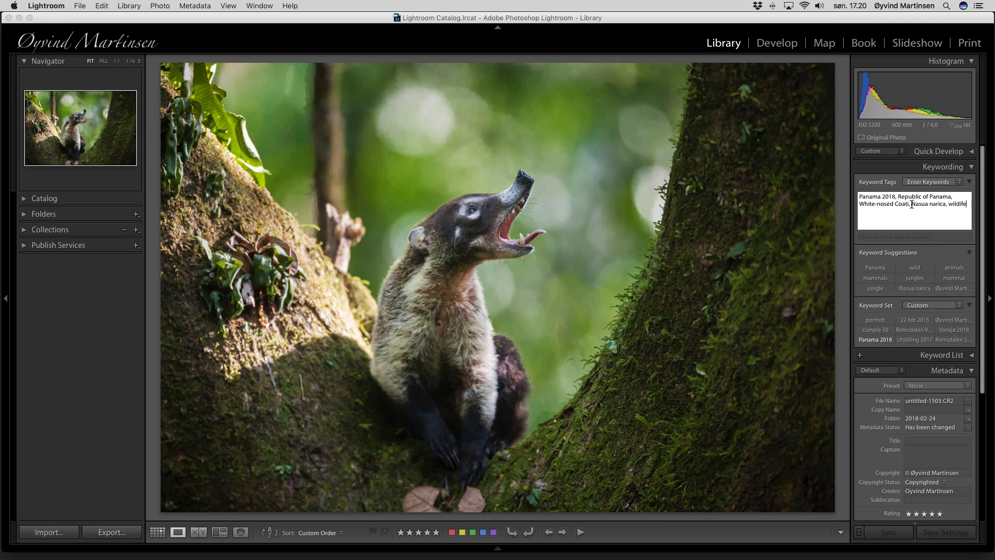
key(BackSpace)
key(BackSpace)
text(life, )
text(anama)
key(BackSpace)
key(BackSpace)
text(imal)
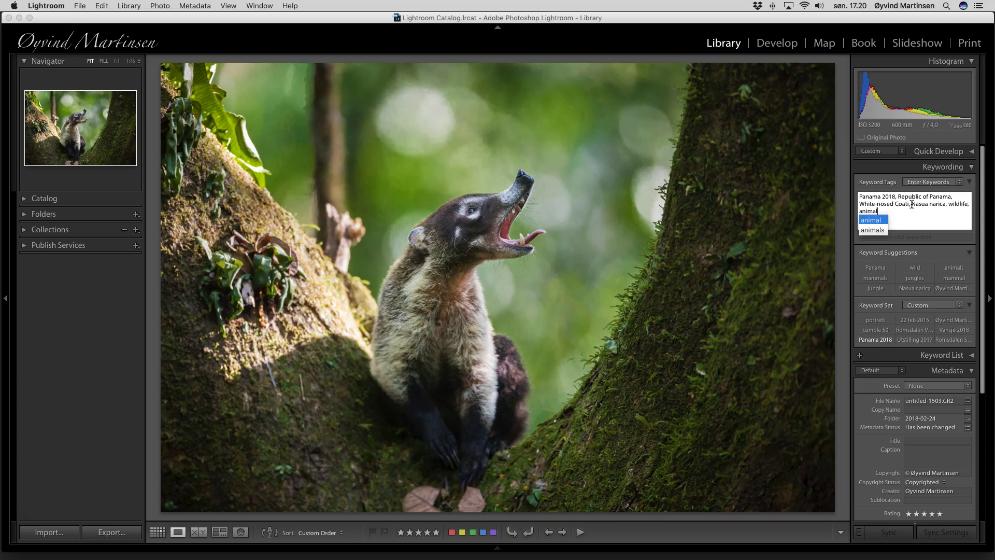
Add the keywords "animals" and "rainforest" to the photo's keyword list
text(, animals,)
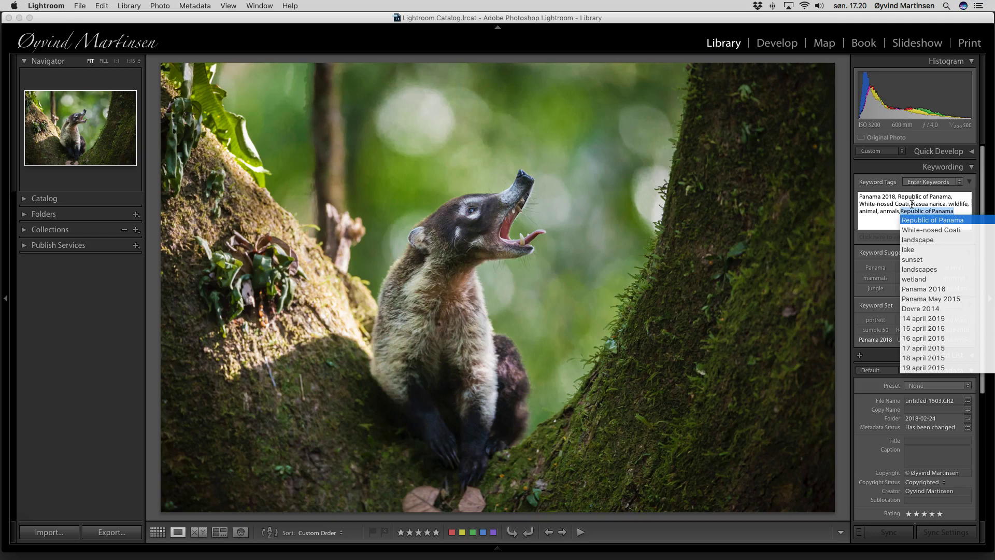
key(BackSpace)
key(BackSpace)
key(BackSpace)
key(BackSpace)
key(BackSpace)
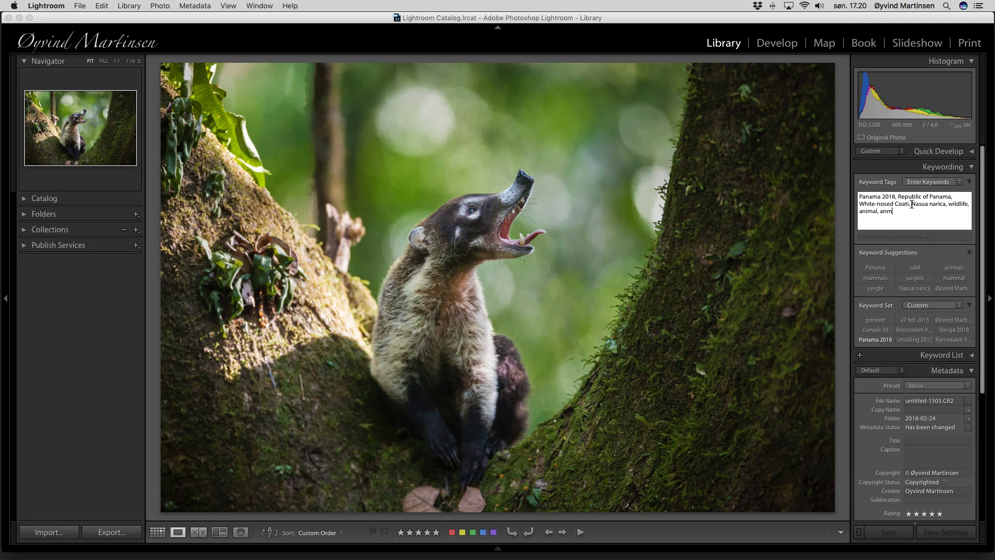
text(imals, rainforest)
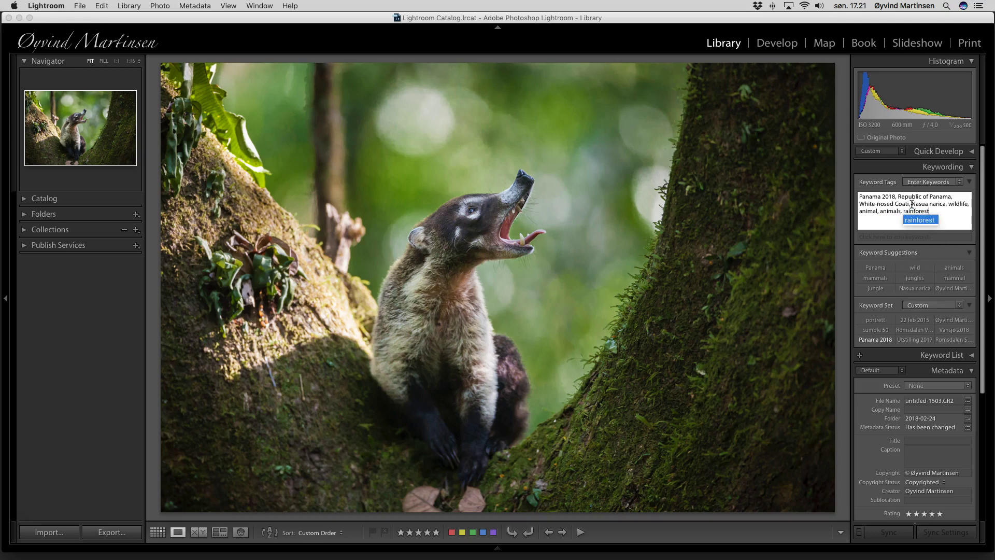
Add the keywords "yawning" and "one" and apply the coati photo's keyword list
text(,)
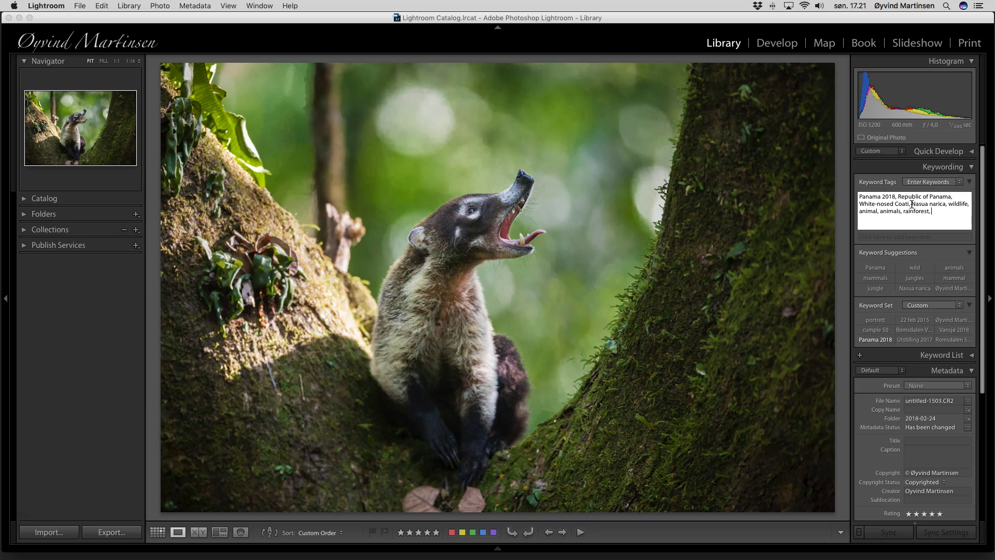
text(yawning,)
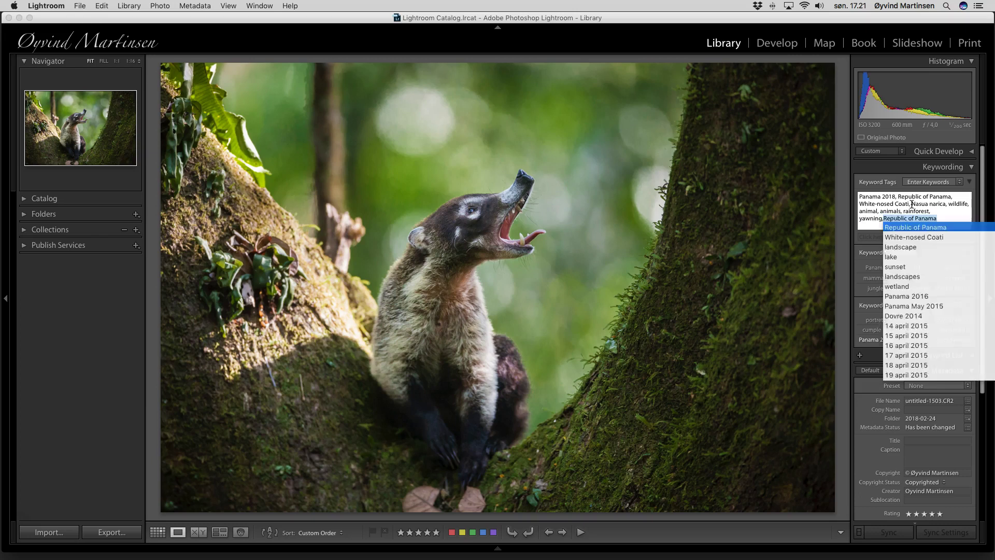
text( one)
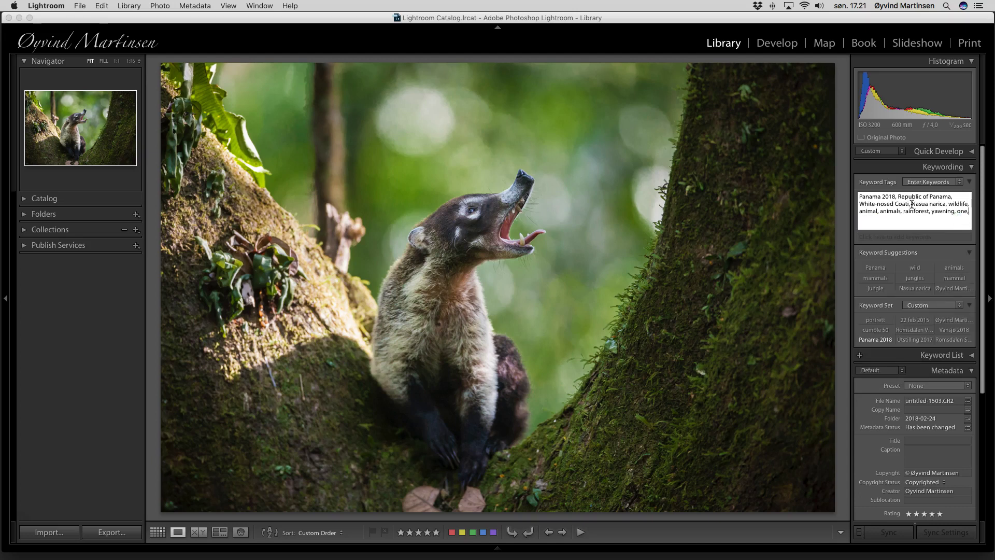
text(,)
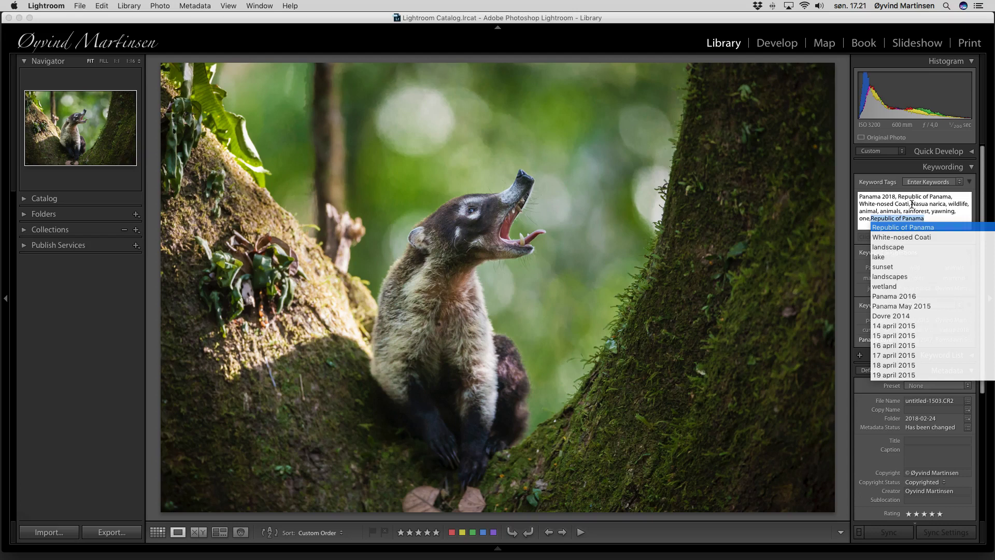
key(Escape)
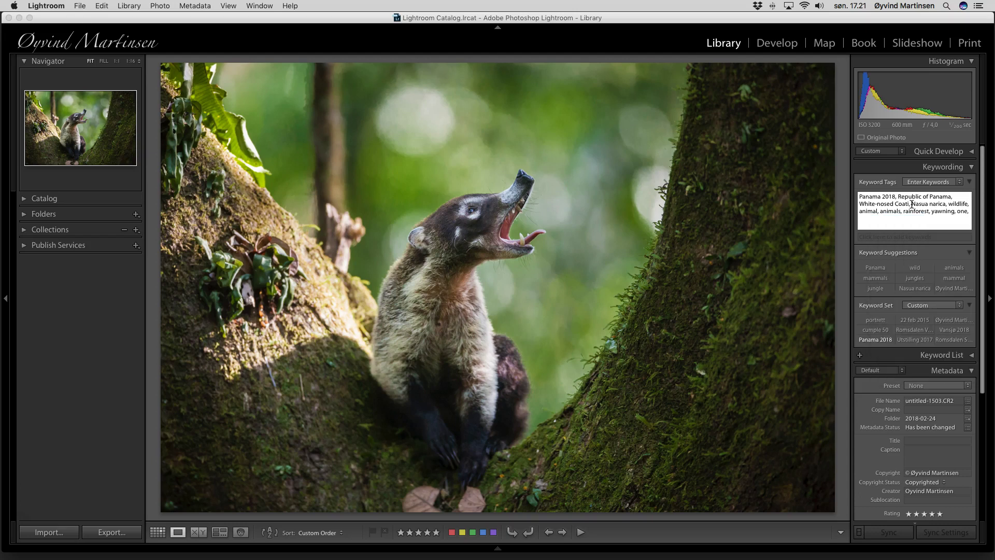
key(Return)
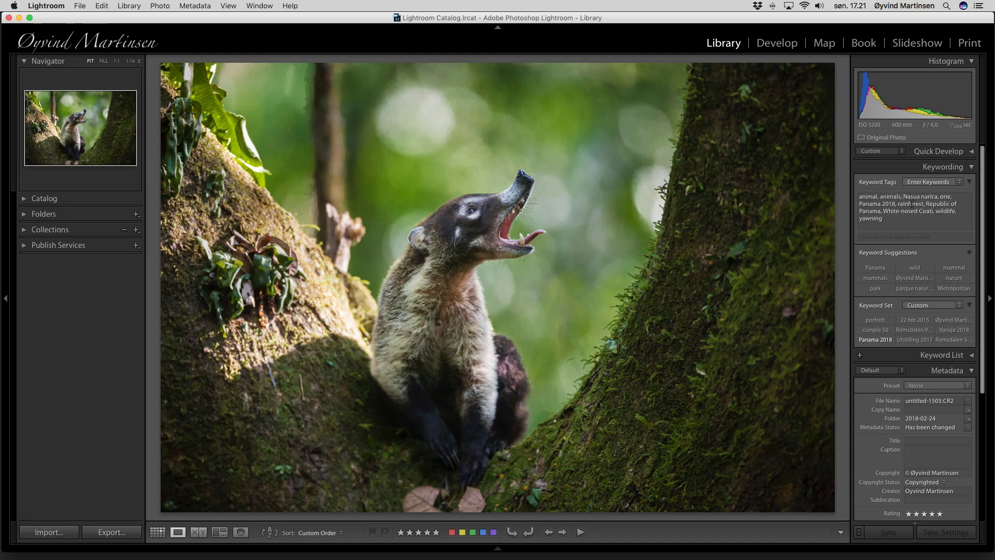
Title the coati photo "WHITE-NOSED COATI" using the existing title suggestion
click(917, 455)
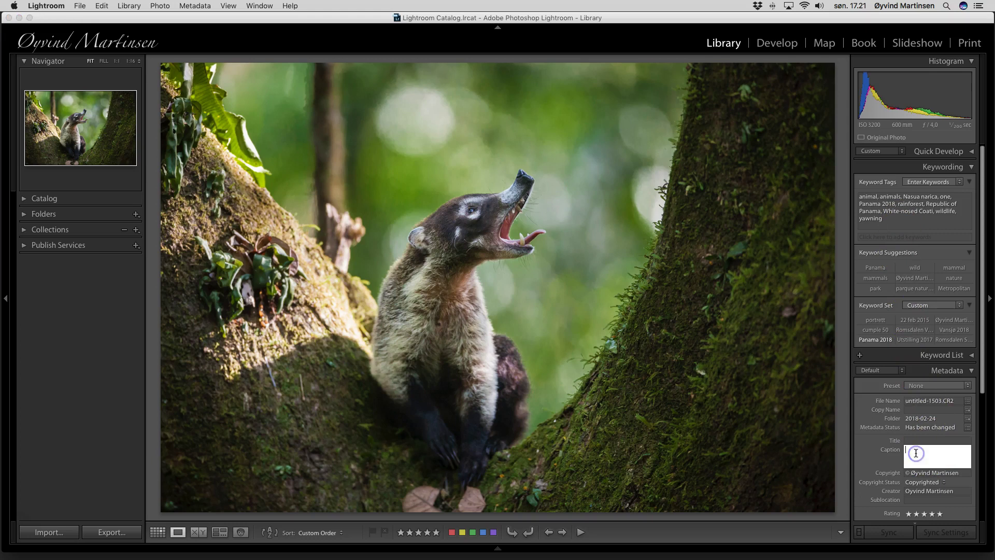
click(914, 441)
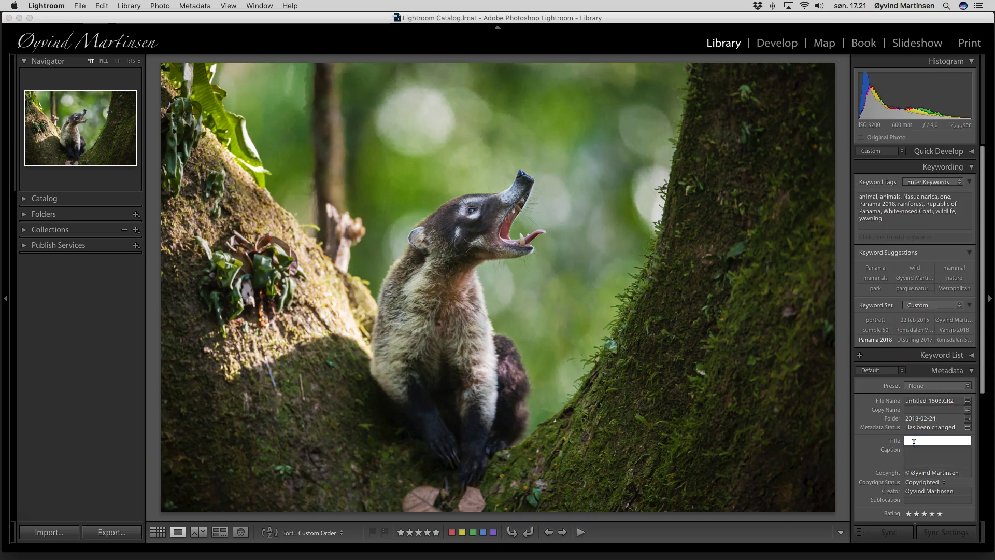
text(WHI)
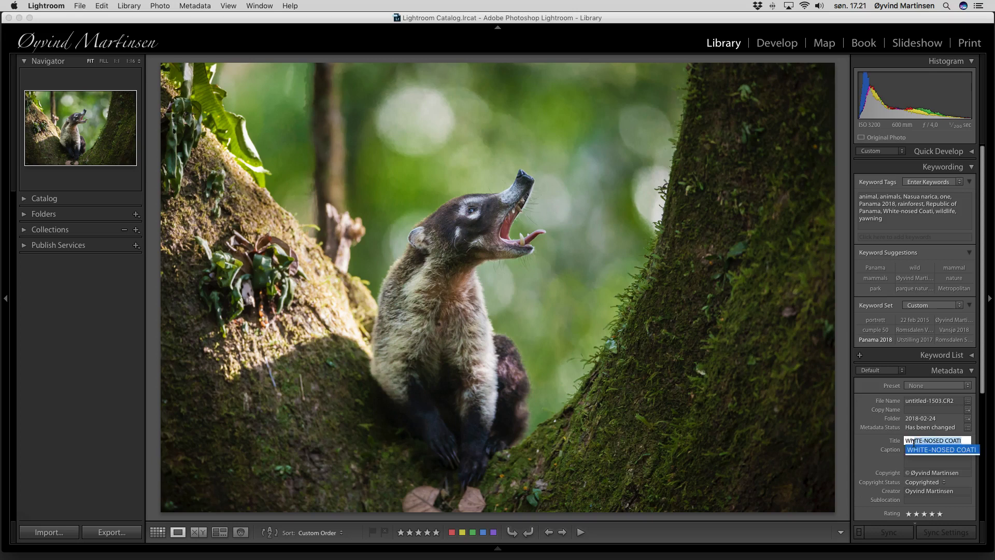
text(te-nosed V)
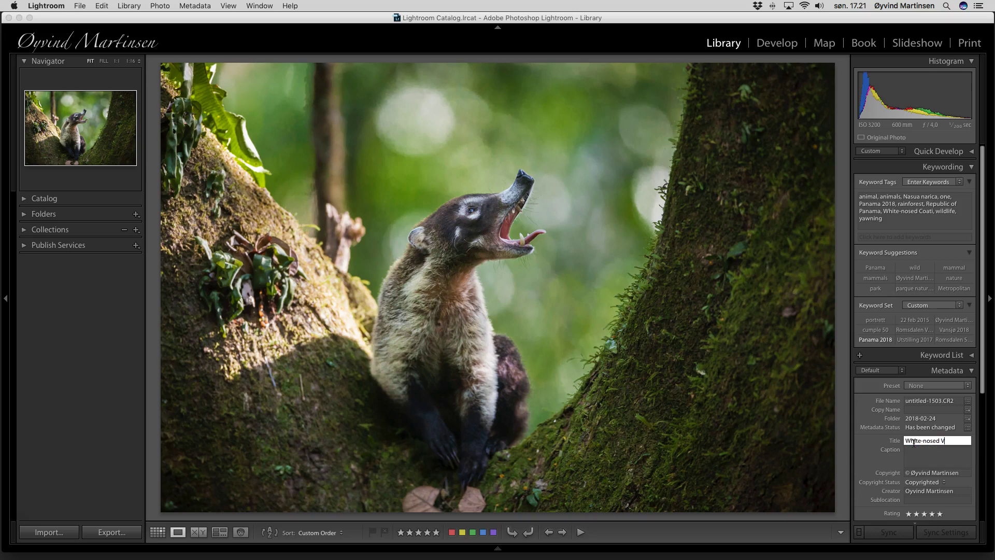
key(BackSpace)
text(Coati)
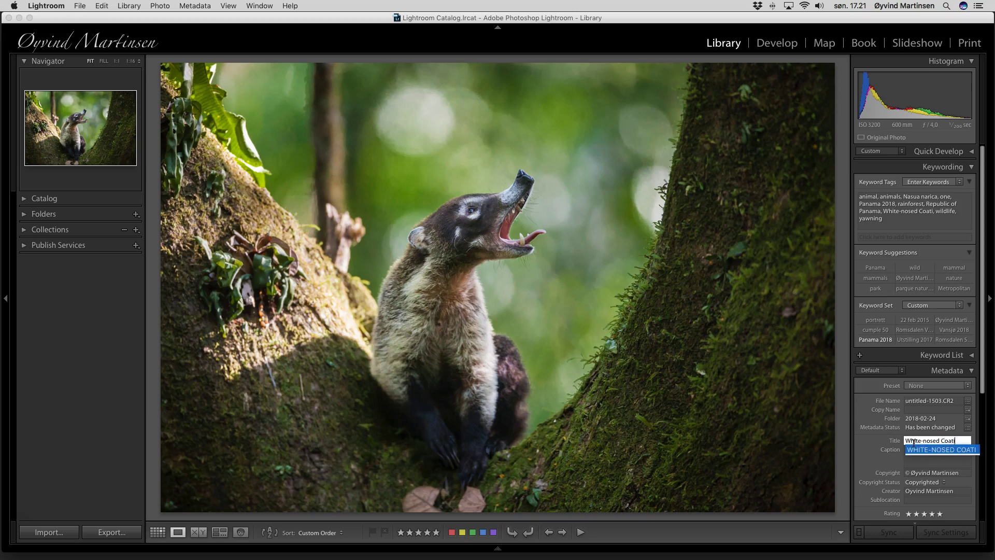
click(913, 450)
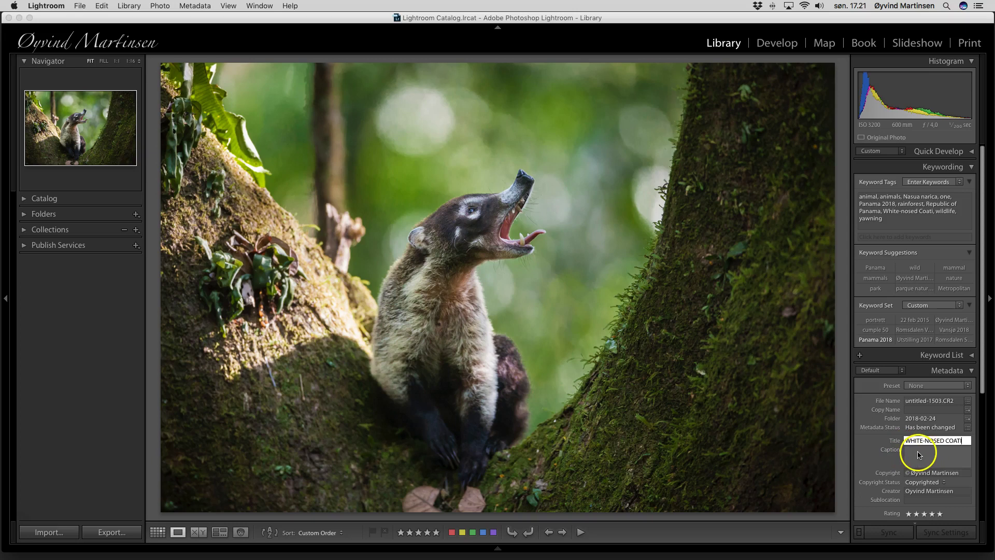
Caption the photo "White-nosed Coati, Nasua narica, in a tree in Soberania national park, Republic of panama"
click(919, 455)
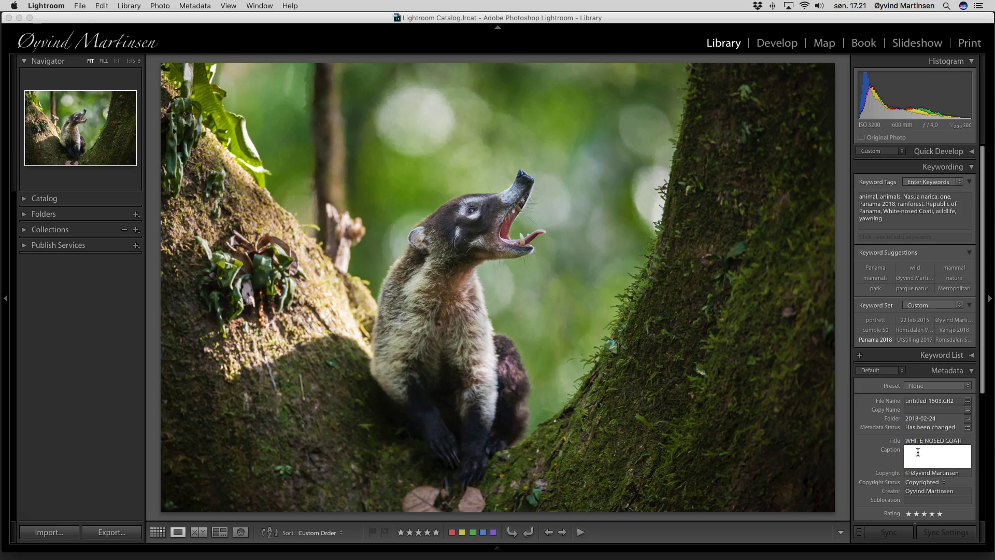
text(White-nosed Coati, Nasda narica, in a tree in Soberania national pa)
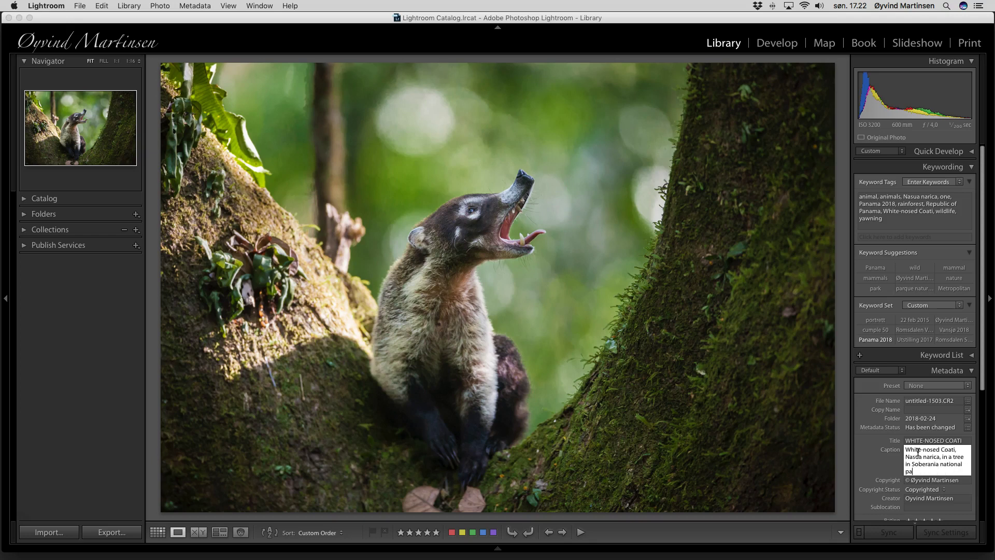
text(rk, Republic of panama)
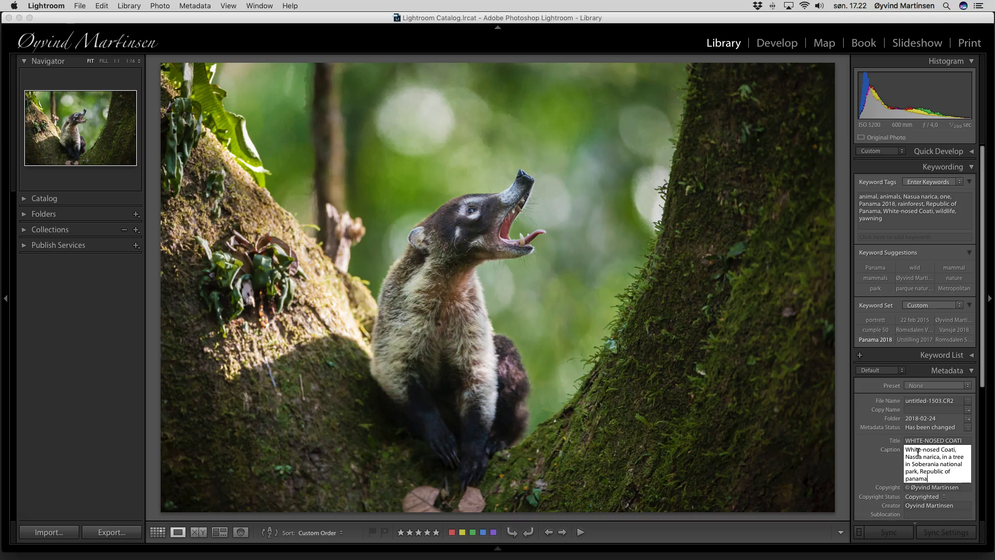
Capitalize "Panama" at the caption's end, add a period and a © photographer name credit, and apply the caption
key(BackSpace)
key(BackSpace)
key(BackSpace)
key(BackSpace)
key(BackSpace)
key(BackSpace)
text(Pana)
key(alt)
text(©)
text(Øyvind Martinsen)
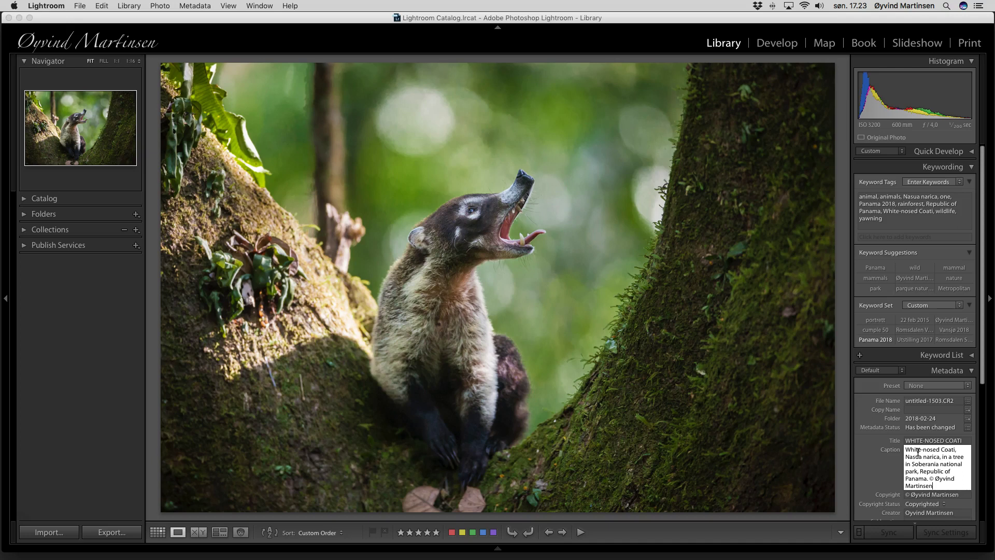
key(Return)
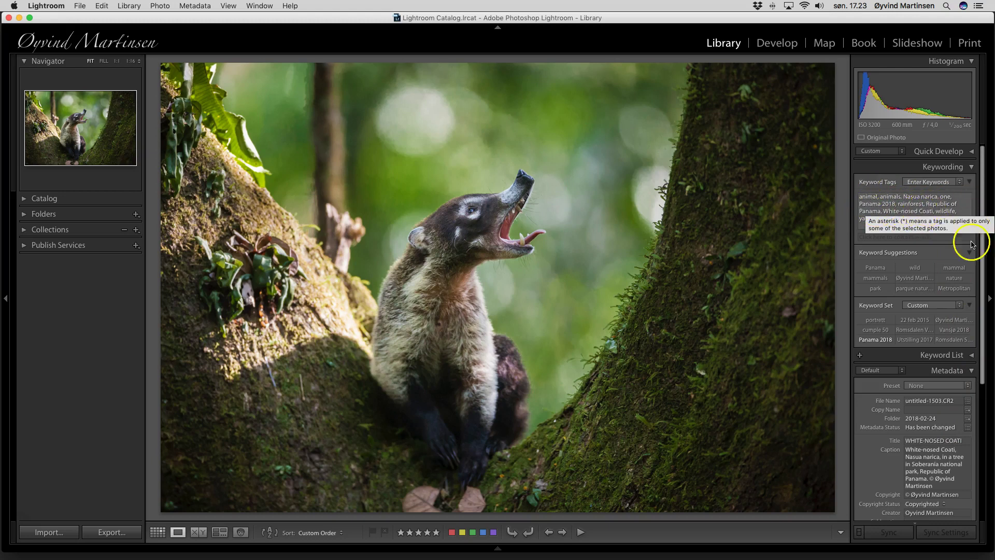
Filter the keyword list for "coati", clear the filter and collapse the list
click(972, 358)
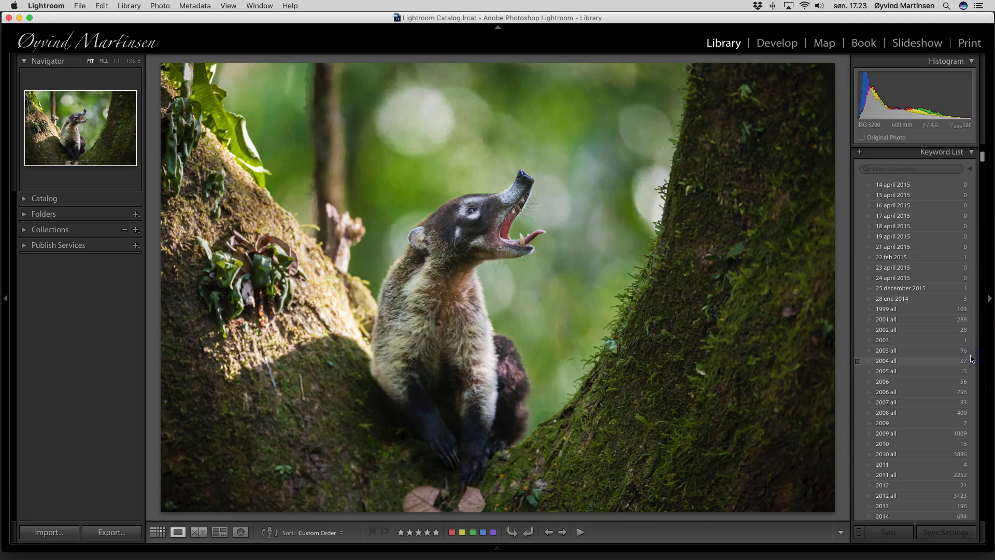
click(896, 170)
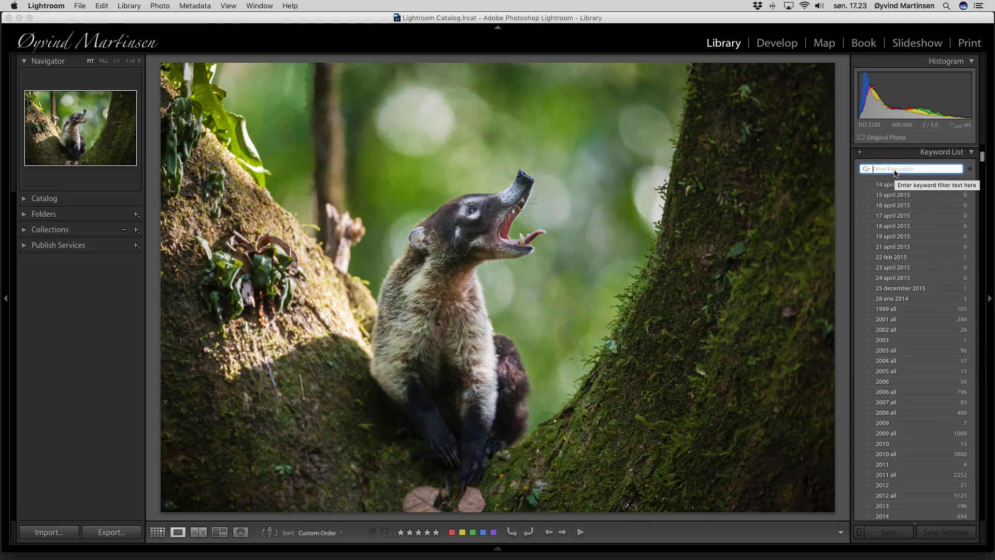
click(972, 154)
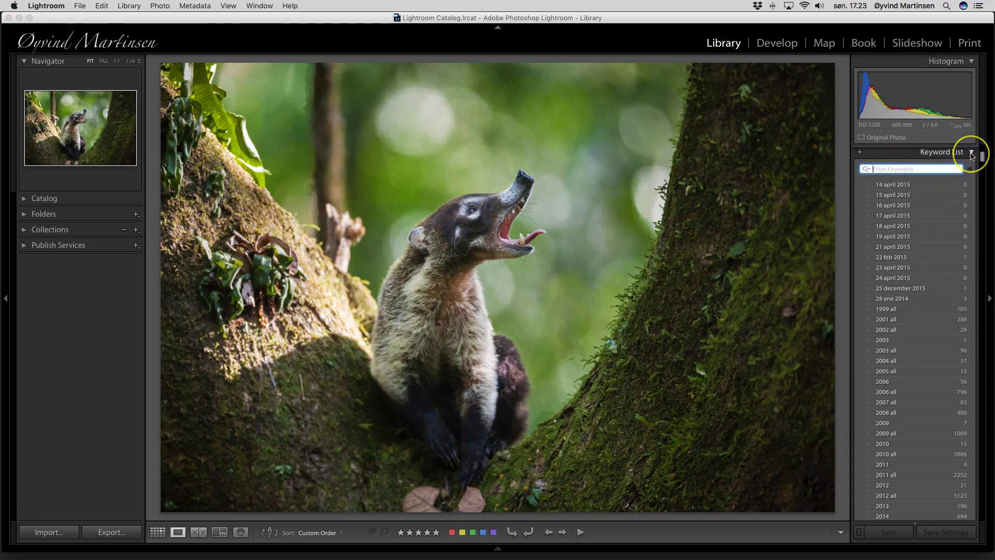
text(coati)
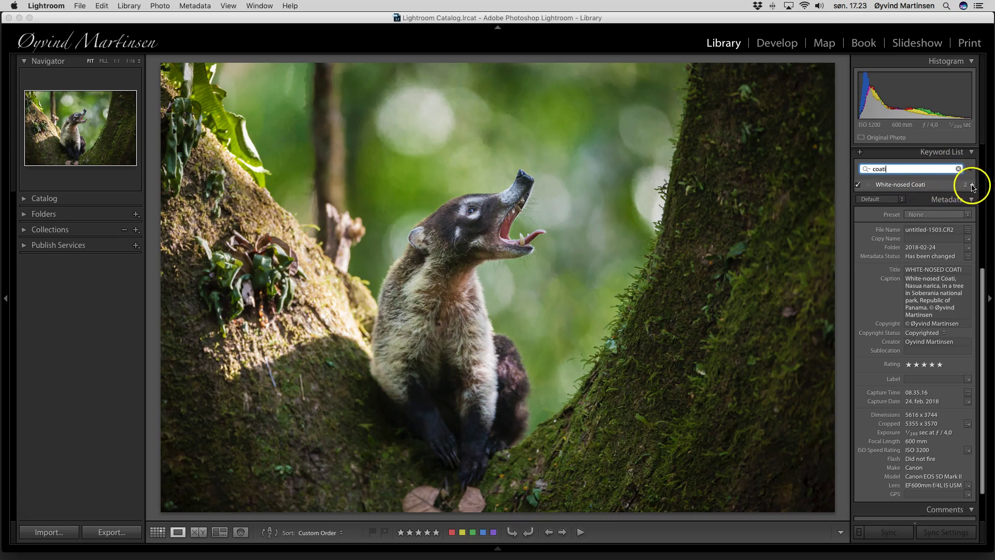
key(BackSpace)
key(BackSpace)
key(BackSpace)
click(958, 168)
click(971, 154)
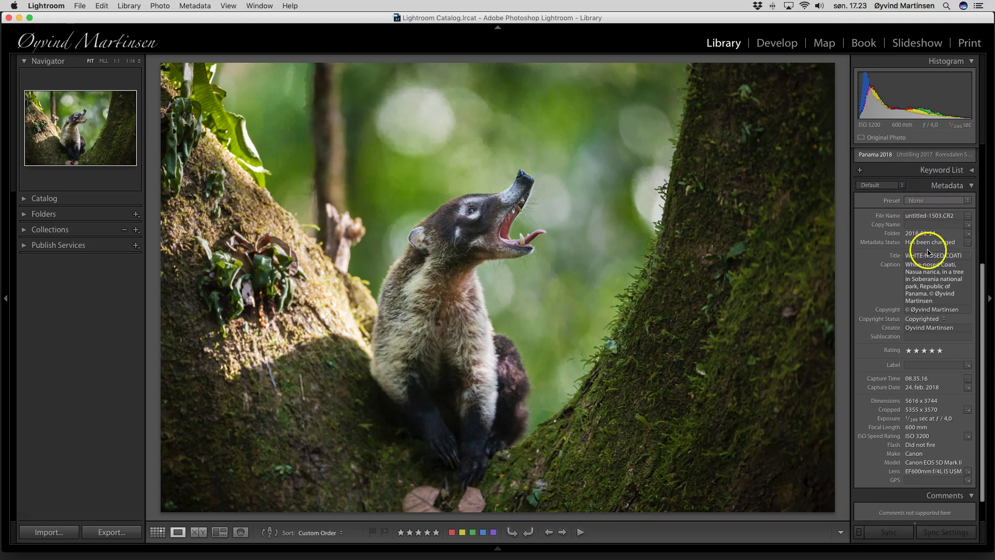
Go to the dawn landscape photo of Altos de Campana and clear its existing keyword tags
click(932, 293)
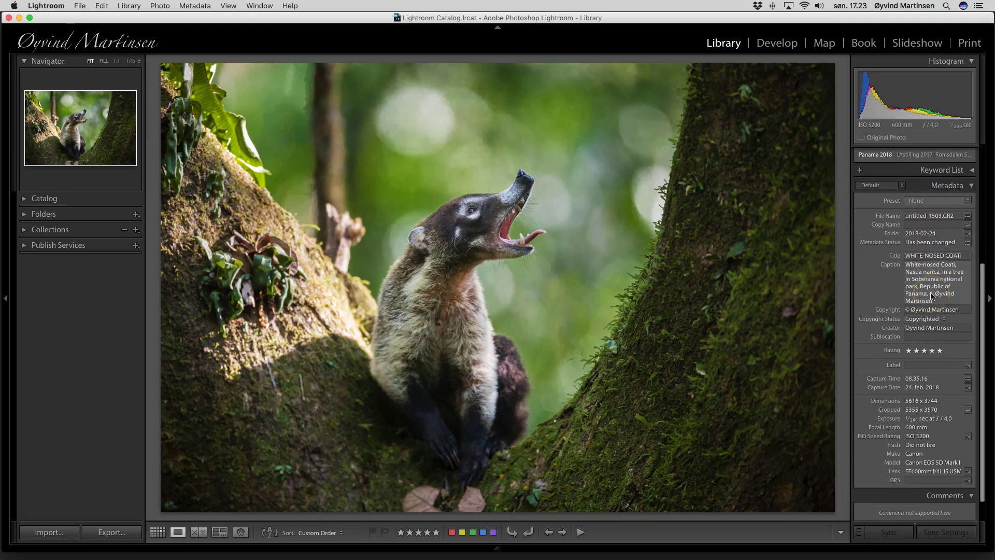
key(super+Right)
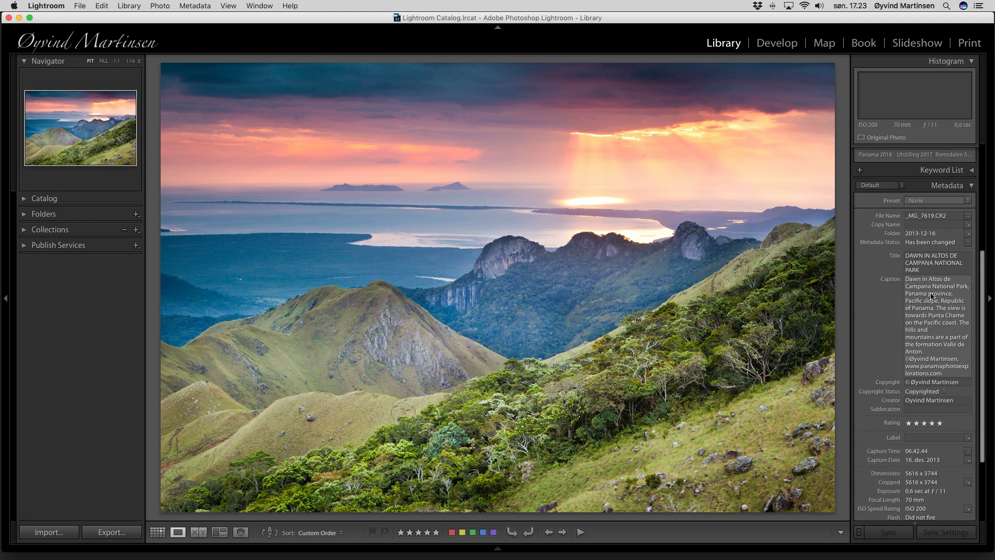
click(869, 336)
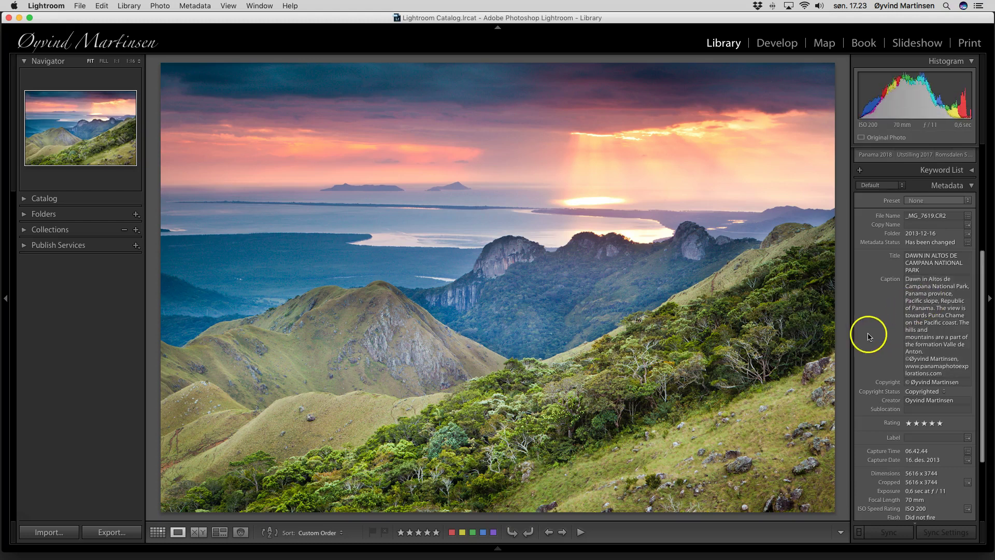
click(907, 335)
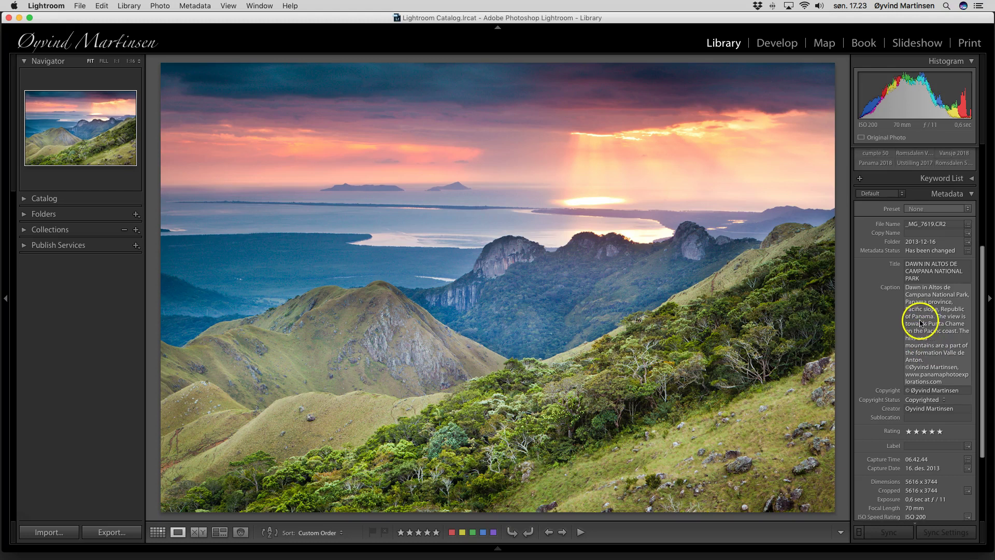
click(914, 269)
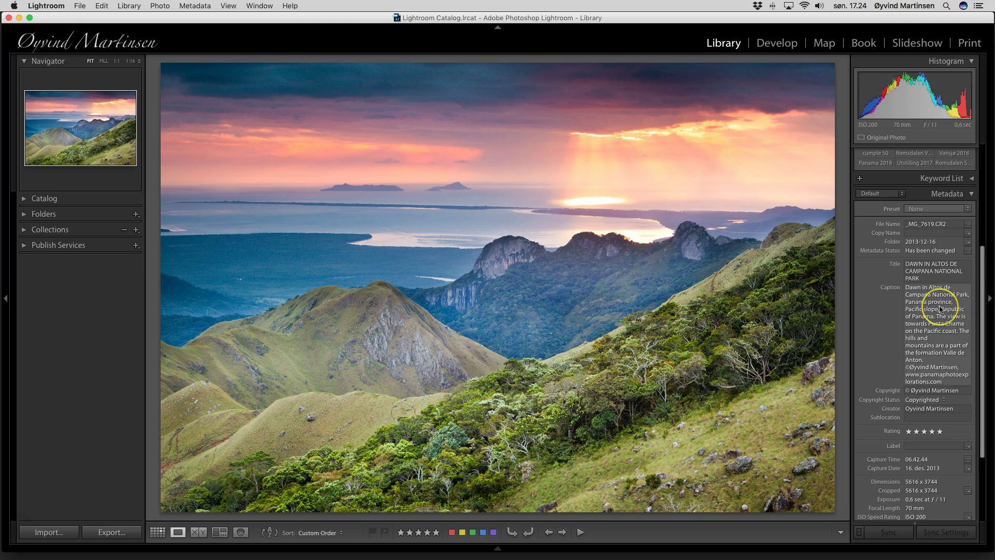
scroll(941, 309, up, 3)
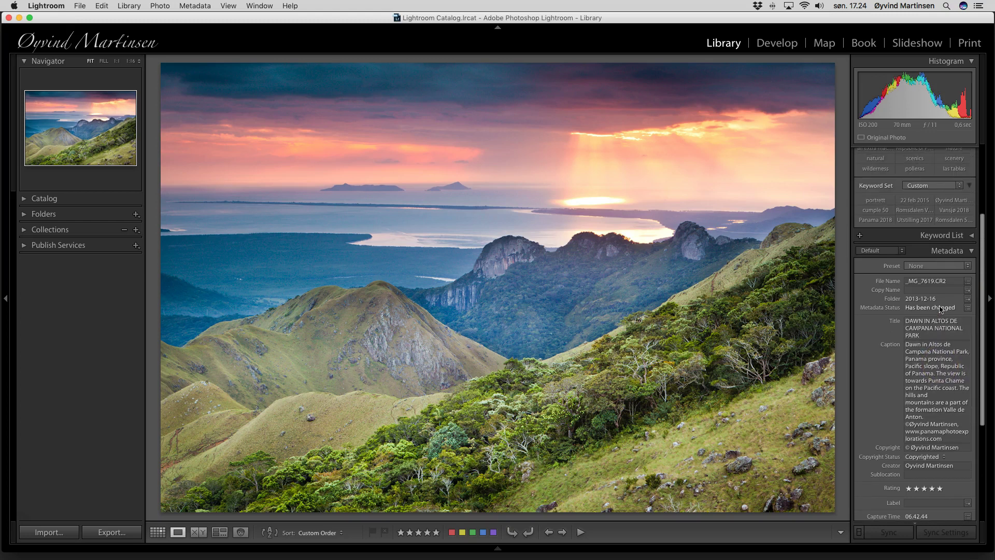
scroll(941, 310, up, 6)
click(940, 142)
click(962, 211)
drag(959, 204, 830, 188)
key(BackSpace)
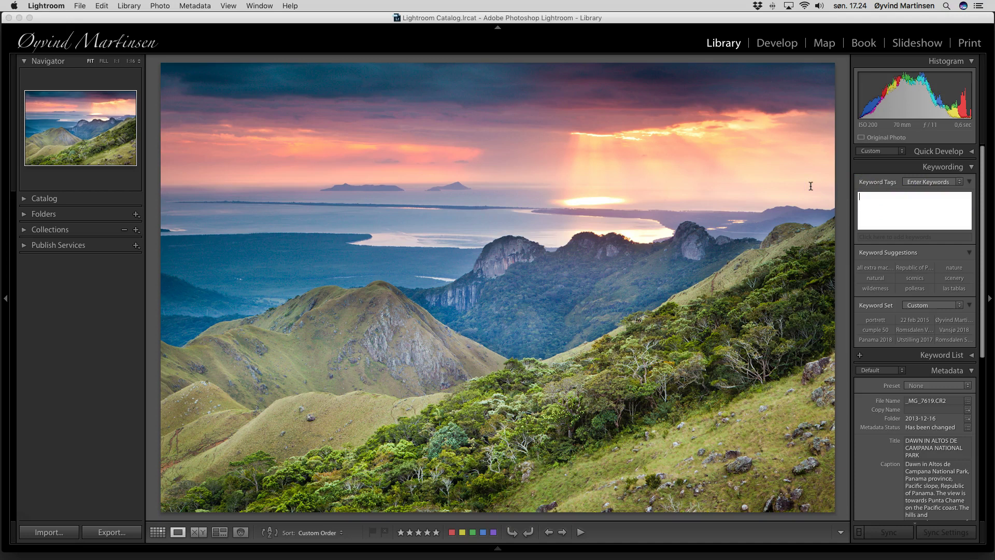
Enter the keywords "Panama" and "Republic of Panama" for the dawn landscape photo
text(Panama)
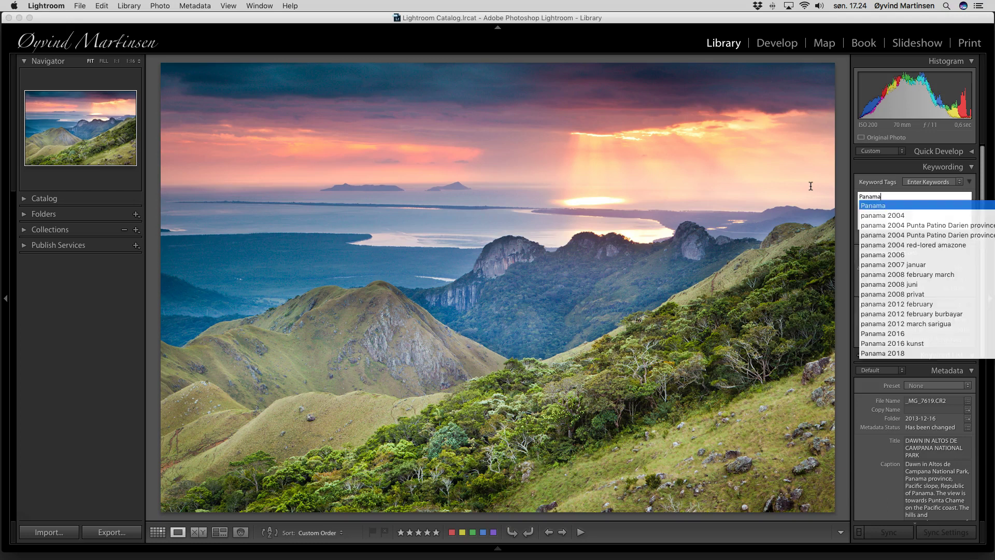
key(Return)
text(Republ)
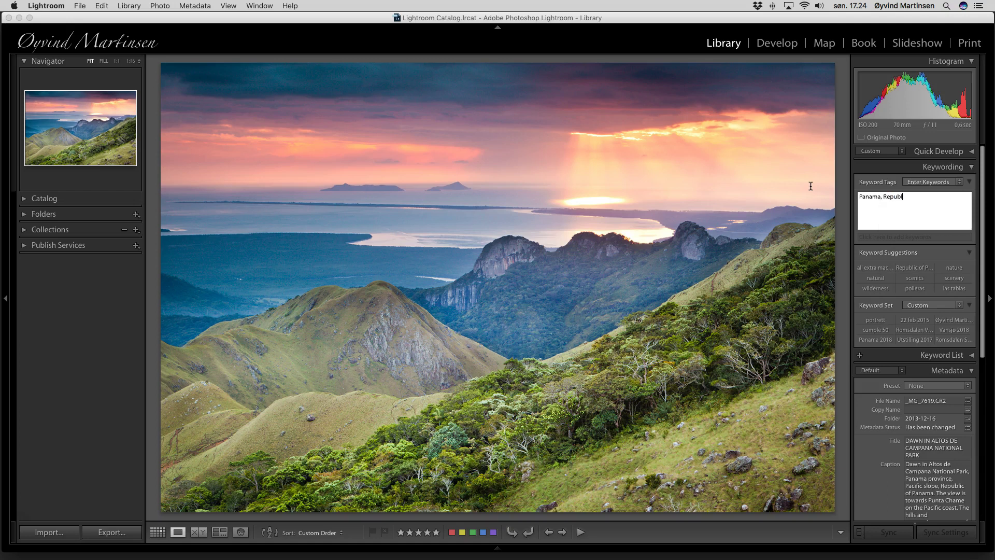
text(ic)
key(Right)
Add the keyword "Altos de Campana" from the existing suggestion, removing its trailing word "Panama"
text(, Altos)
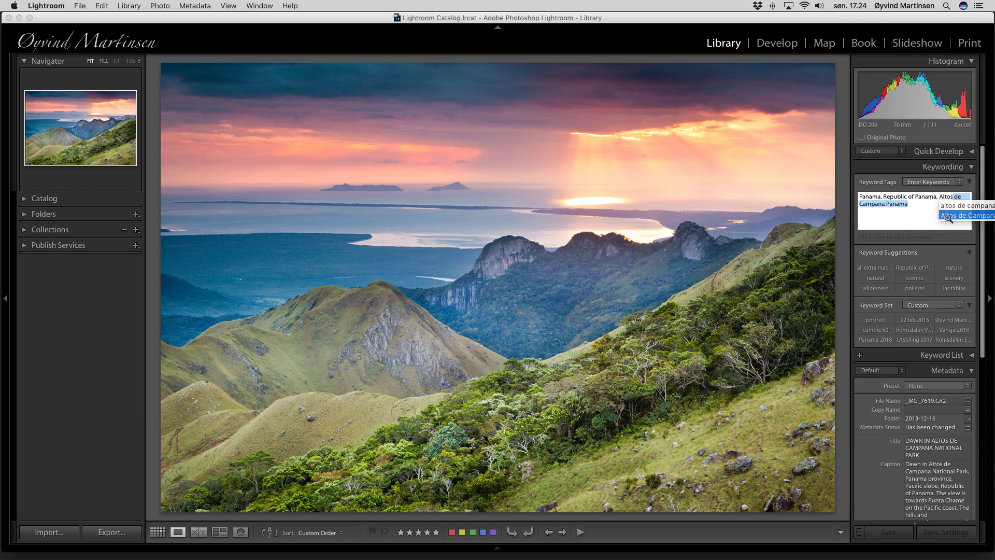
click(949, 215)
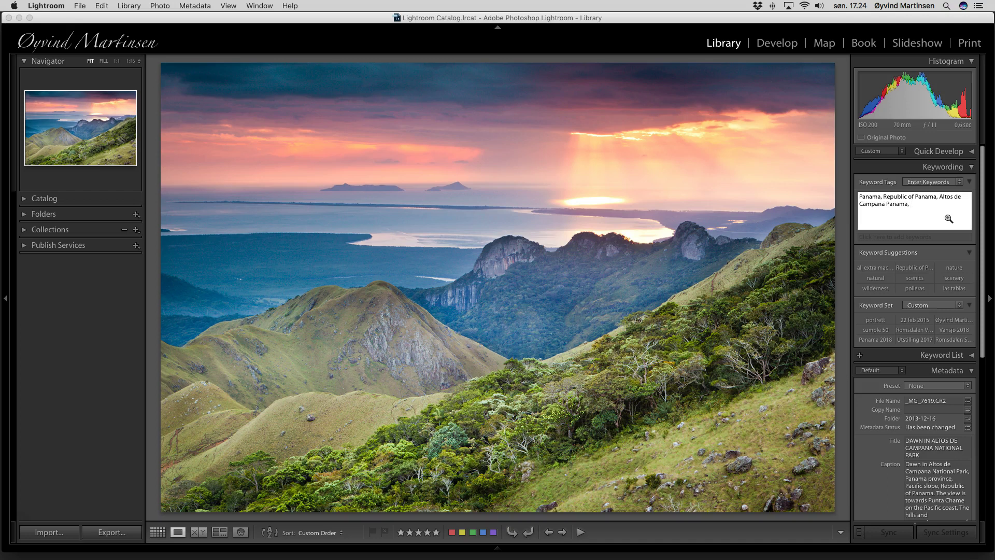
key(BackSpace)
key(BackSpace)
key(BackSpace)
key(BackSpace)
key(BackSpace)
key(BackSpace)
key(BackSpace)
key(BackSpace)
text(,)
Add the keywords "landscape", "landscapes", "surise", "mountain", "coast", "colorful" and "2013", and apply the list to the photo
click(912, 212)
text(landscape, landscapes)
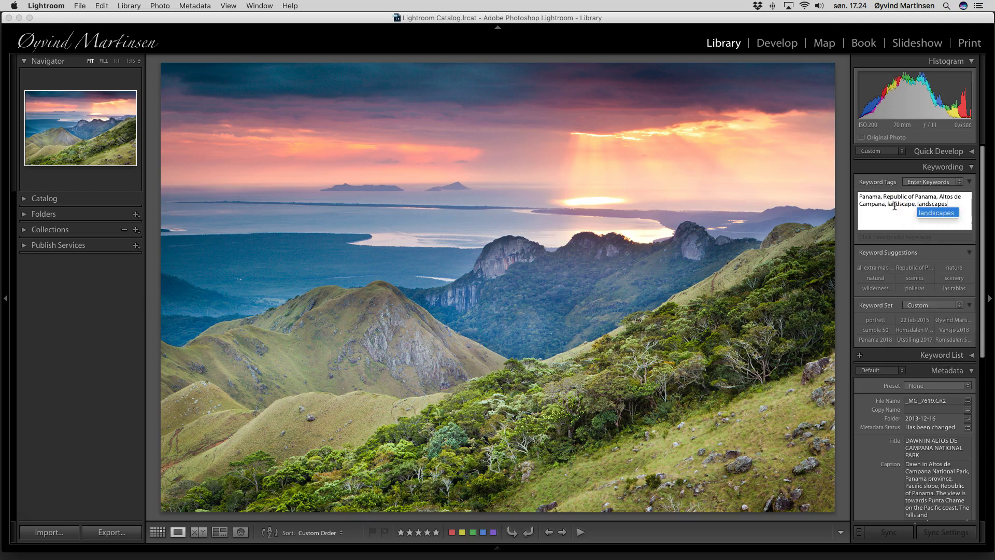
text(, surise, mountain, coast,)
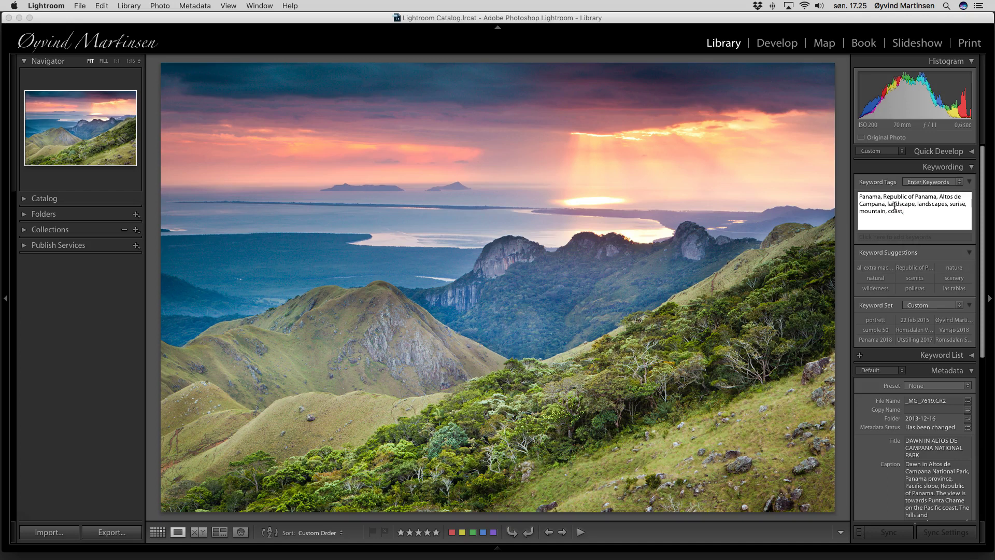
text(colorful, 2013)
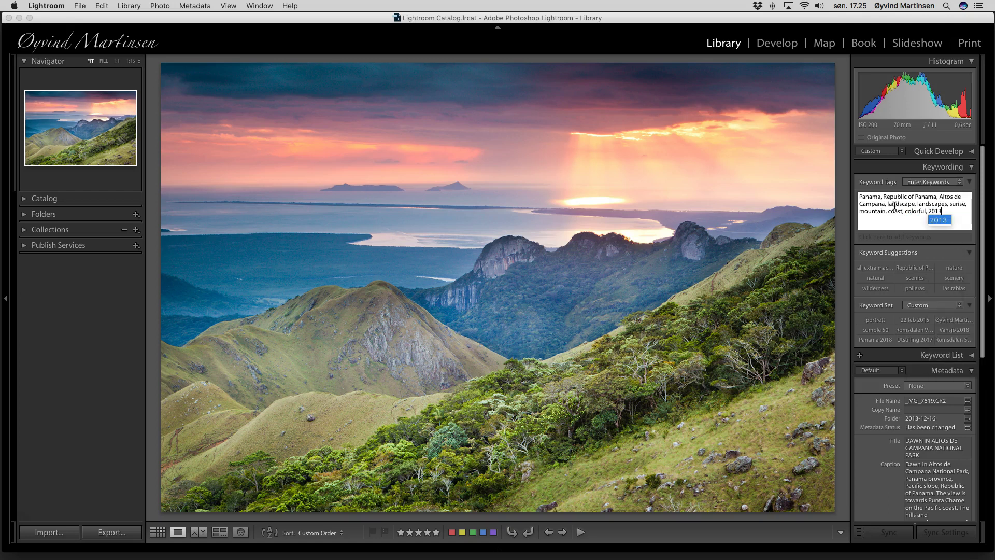
text(,)
key(Return)
key(z)
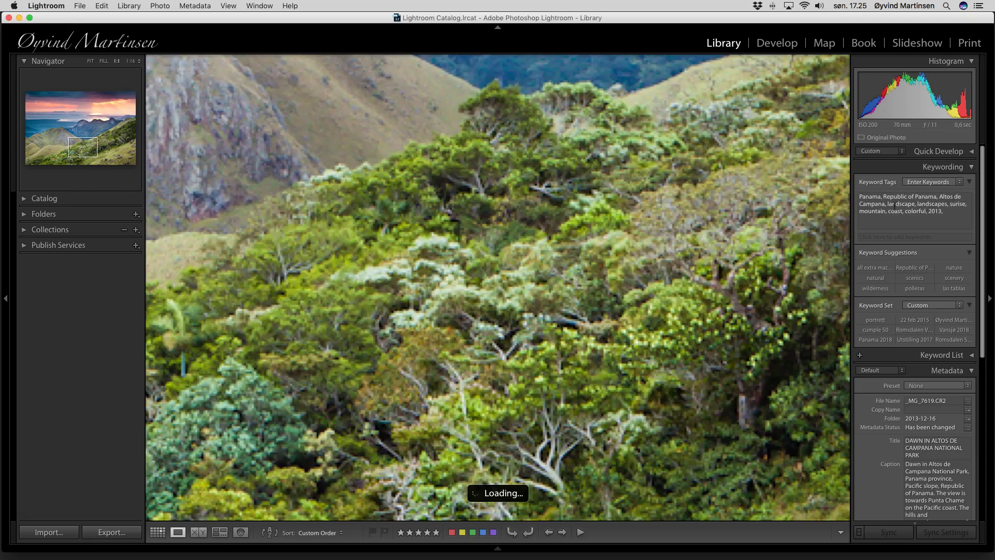
key(z)
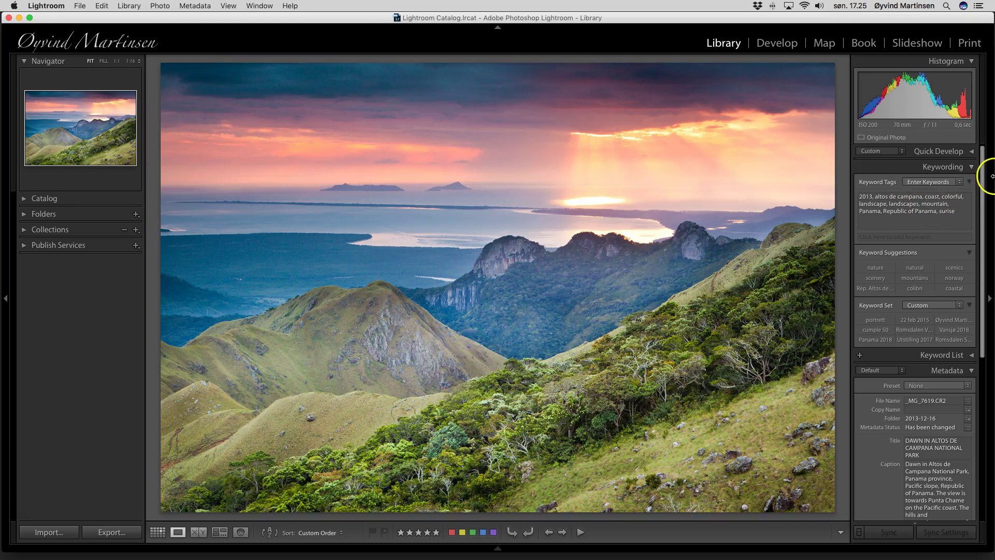
Correct the misspelled last keyword to "sunrise" and apply the change
click(941, 207)
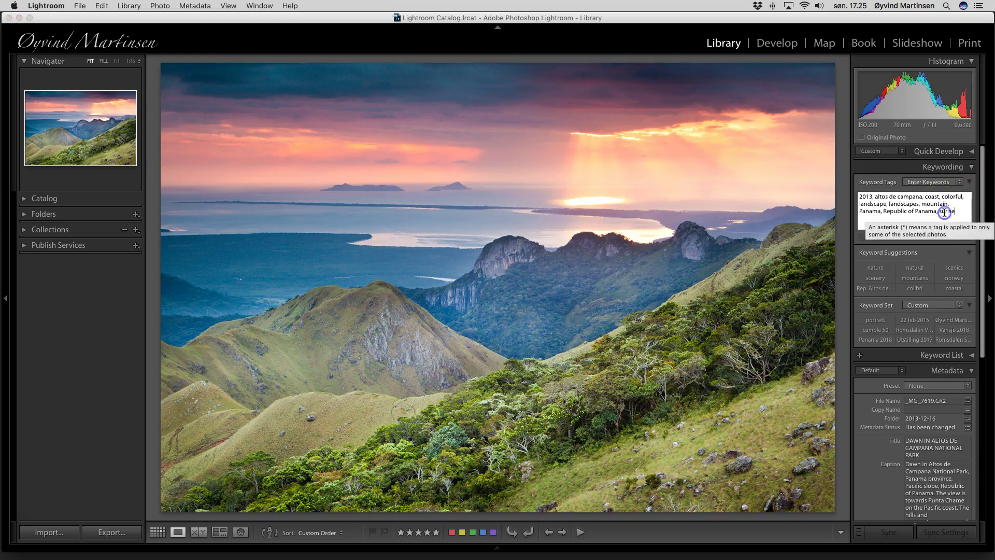
text(n)
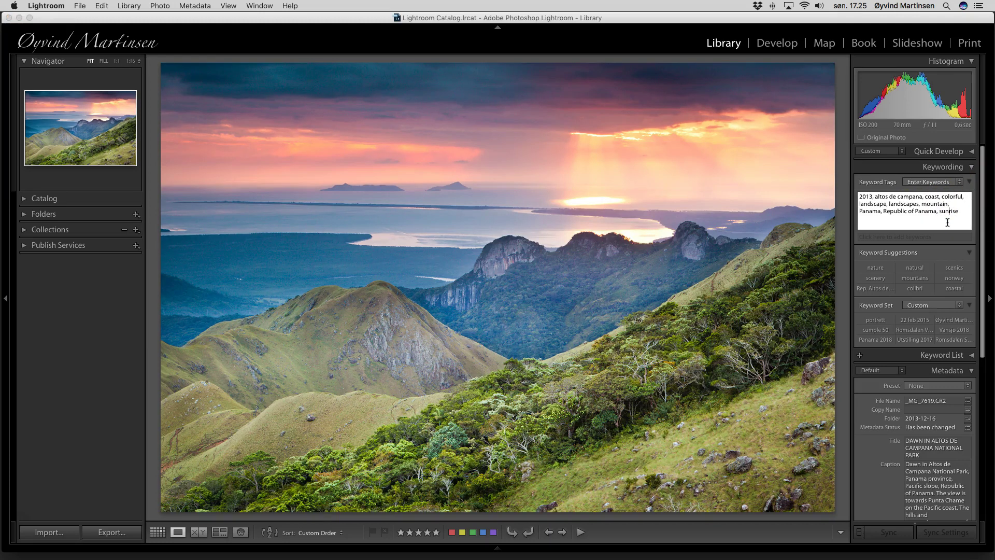
key(Return)
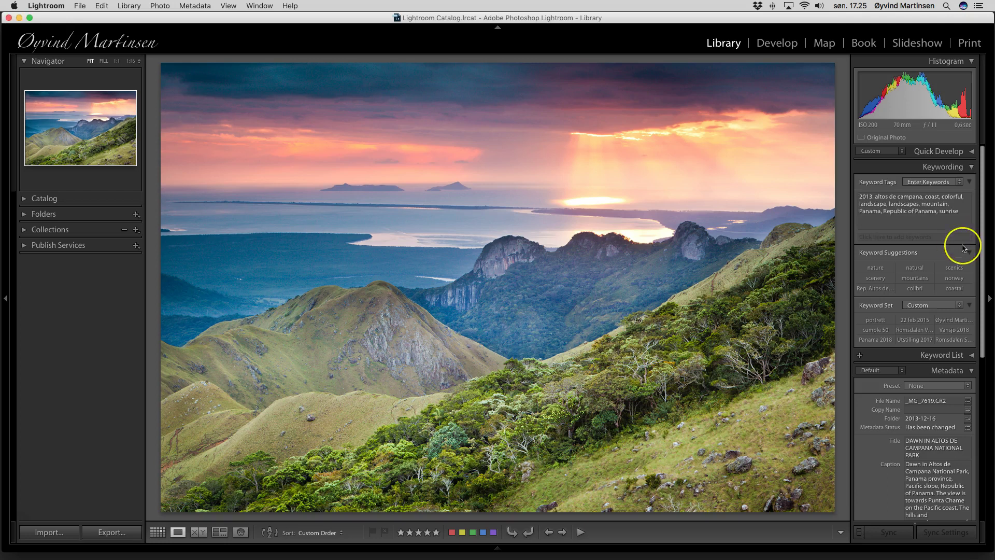
On the orange-headed bird photo, split the existing keyword into "Panama" and "May 2014", add "Republic of Panama" and apply
key(Right)
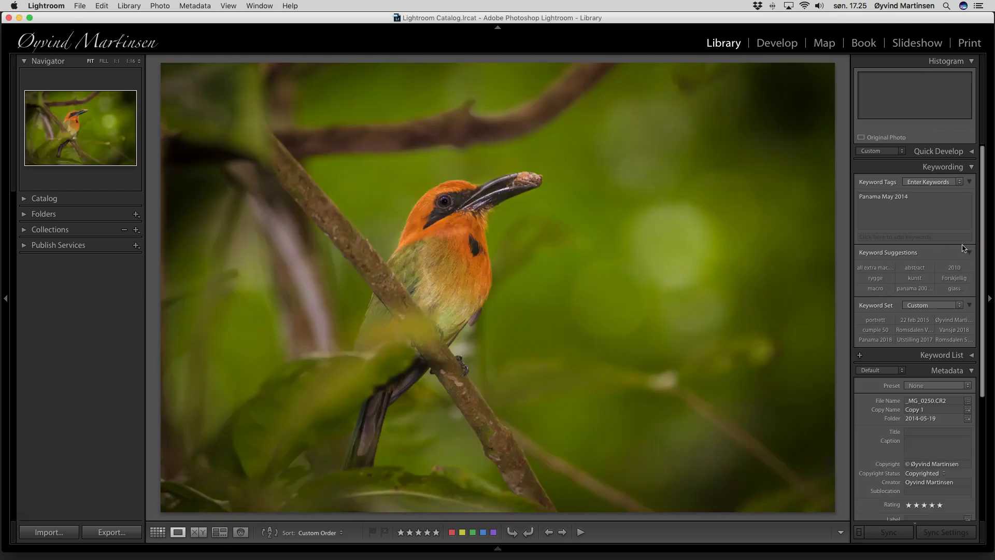
click(911, 198)
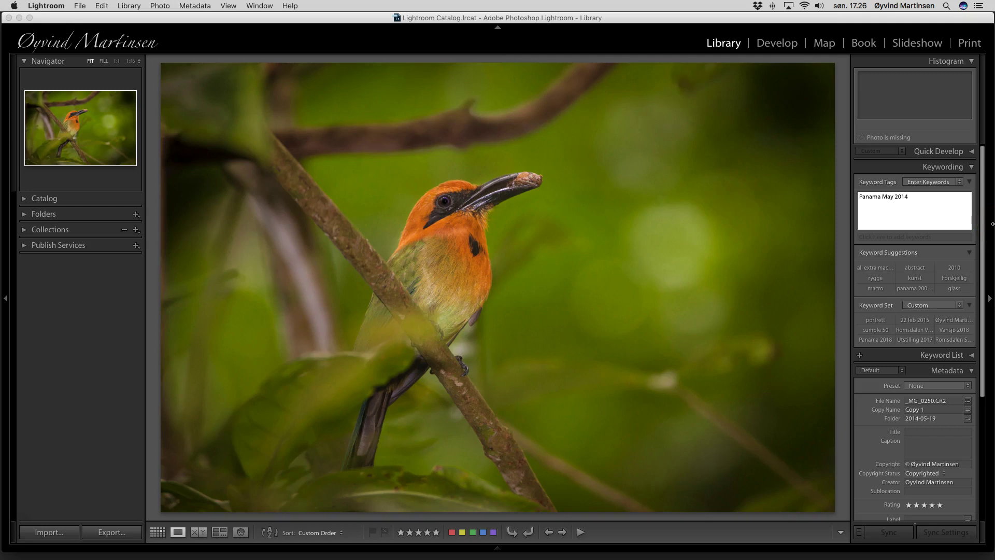
key(BackSpace)
key(BackSpace)
key(BackSpace)
key(BackSpace)
key(BackSpace)
key(BackSpace)
key(BackSpace)
key(BackSpace)
key(BackSpace)
text(, May 201)
key(BackSpace)
key(BackSpace)
text(014, Republic)
key(Return)
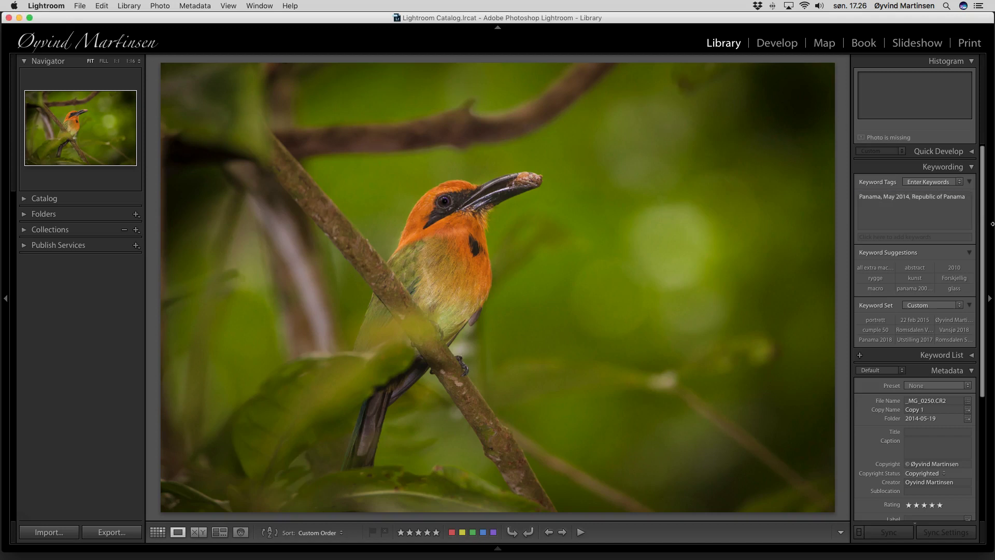
Add the species keywords "Rufous Motmot" and "Baryphthengus martii" plus "bird" to the bird photo
click(967, 198)
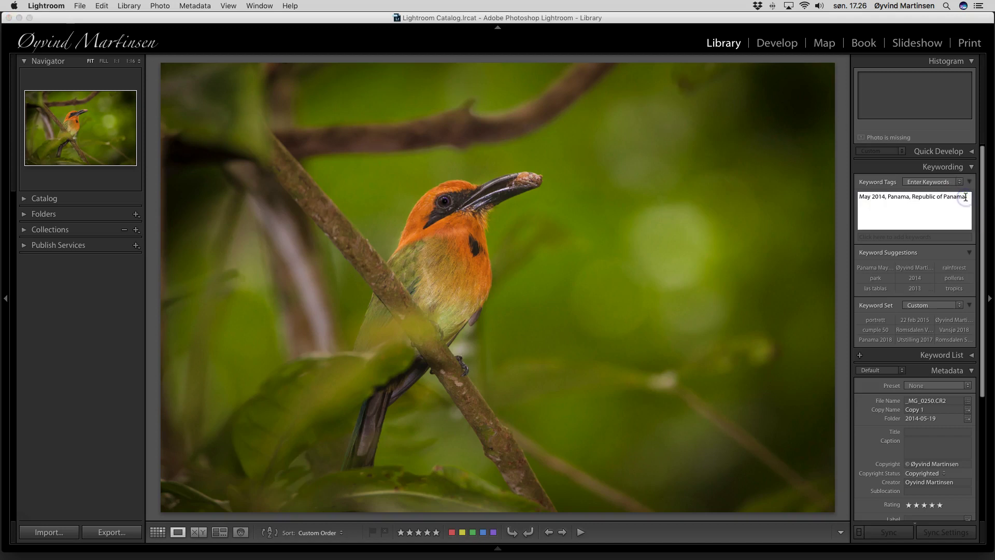
text(p)
key(BackSpace)
text(Rufous Motmot, Bar)
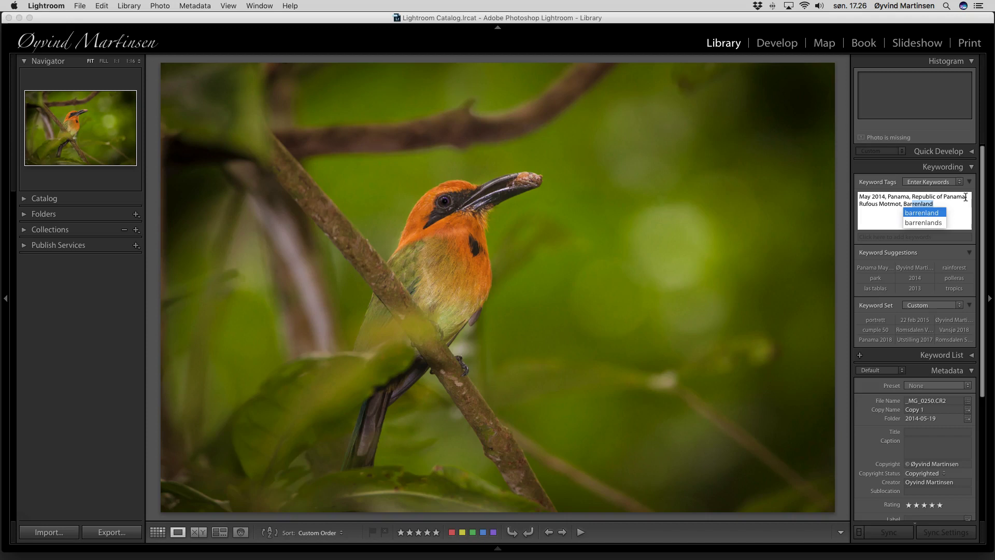
text(yph)
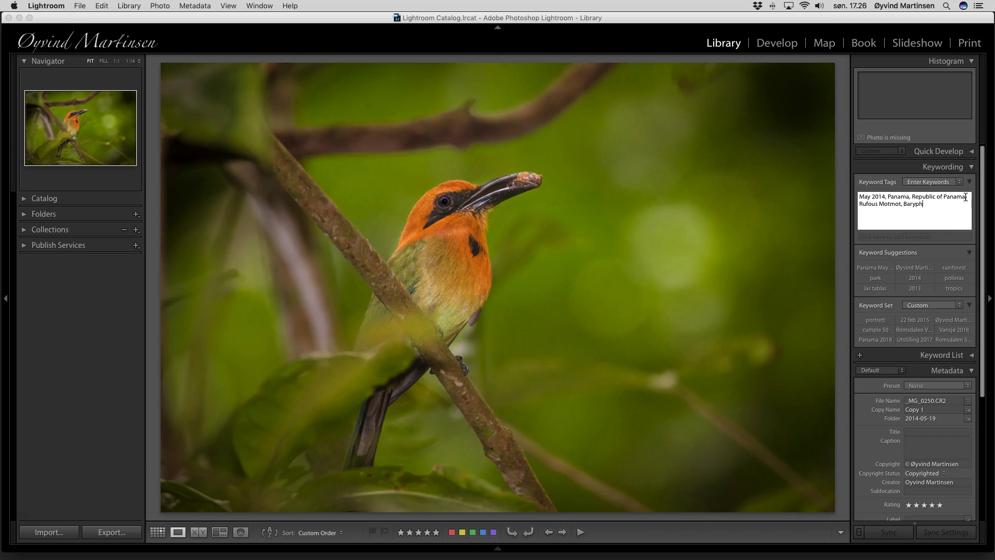
text(thengus martii, biord)
key(BackSpace)
text(rd)
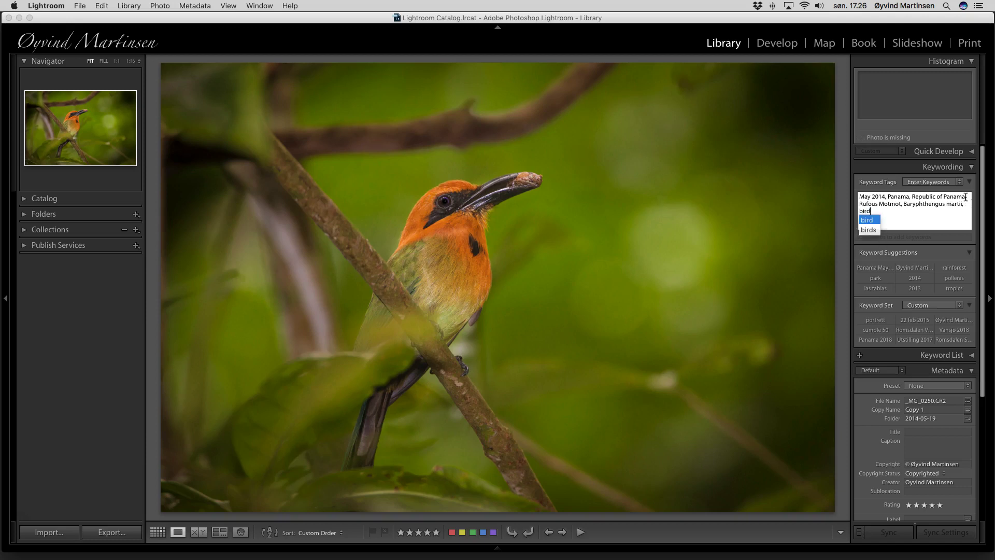
Add the keywords "rainforest", "wildlife" and "colorful" to the bird photo's keyword list
text(, rainforest)
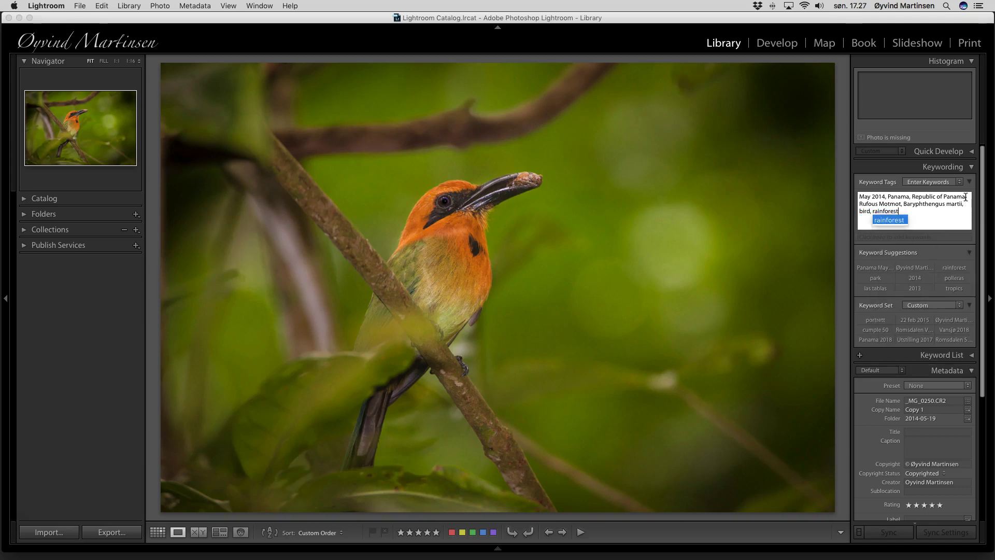
text(,)
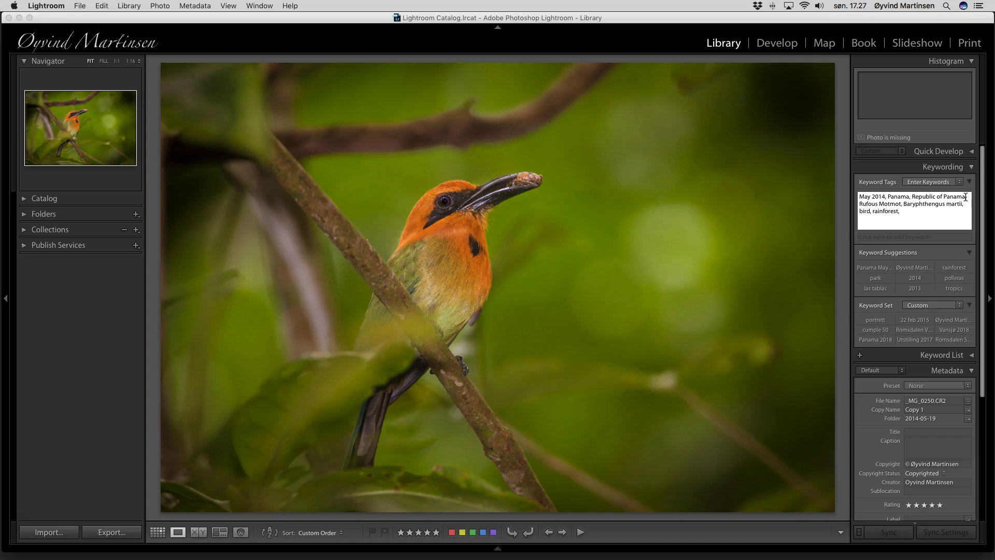
text( wildlife)
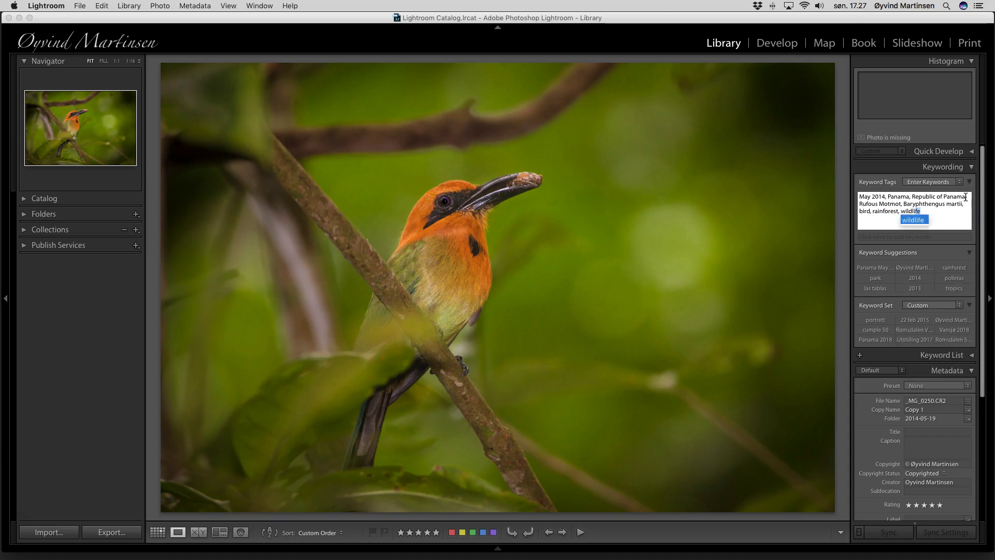
text(, colorful)
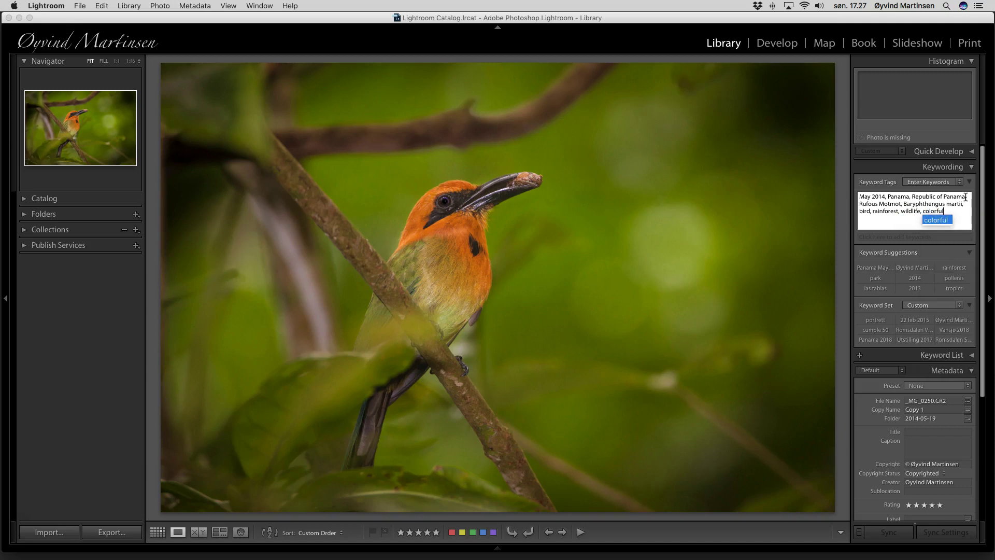
text(,)
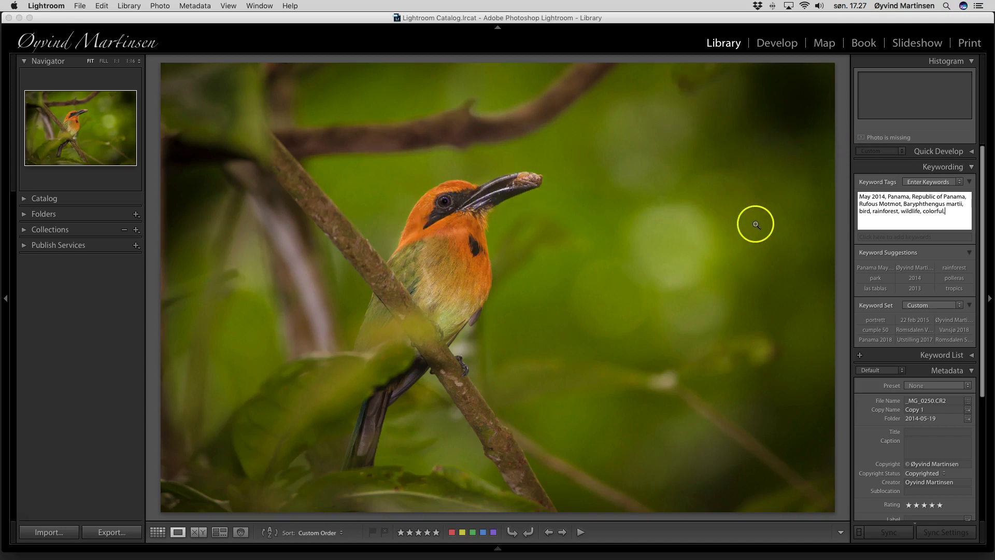
Add the keywords "feeding", "orange color" and "green", and apply the list to the bird photo
text(feeding,)
key(BackSpace)
text(oramge)
key(BackSpace)
key(BackSpace)
text(nge color,)
key(BackSpace)
text(green,)
key(Return)
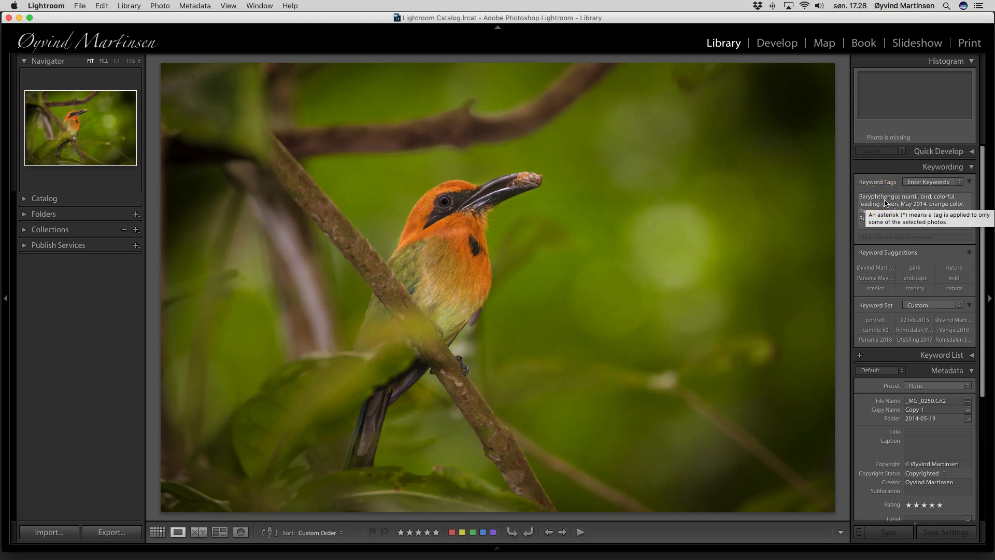
click(948, 222)
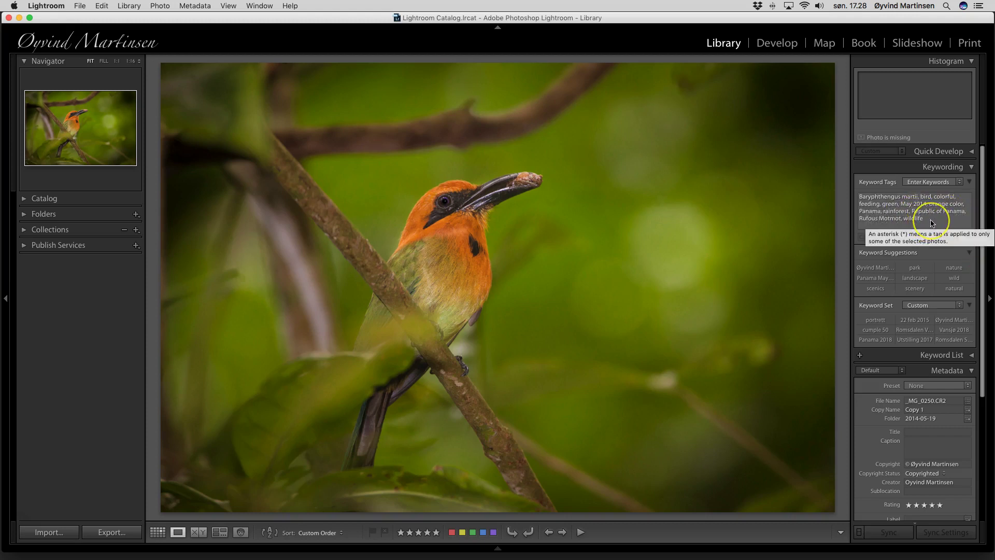
click(932, 222)
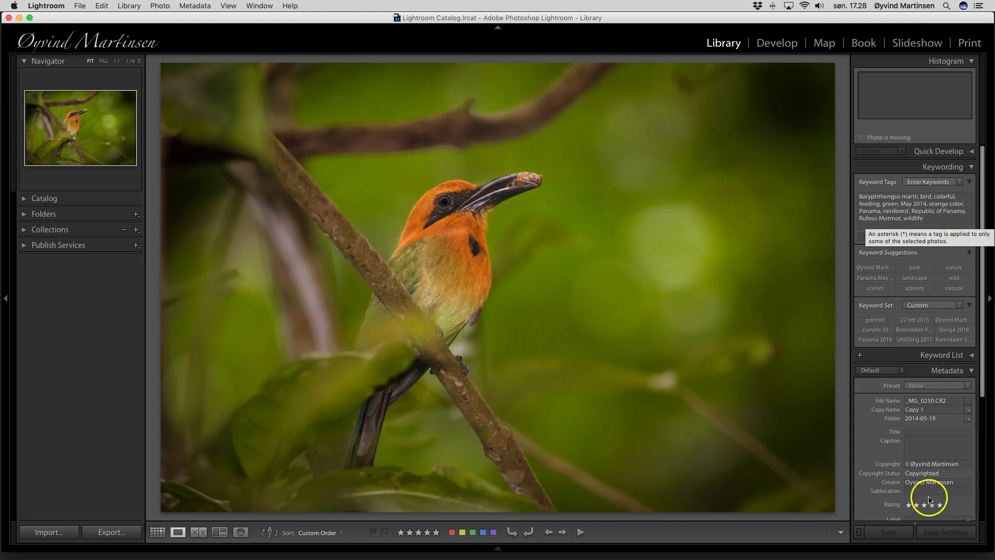
Begin the bird photo's caption with the species name "Rufous Motmot"
click(912, 444)
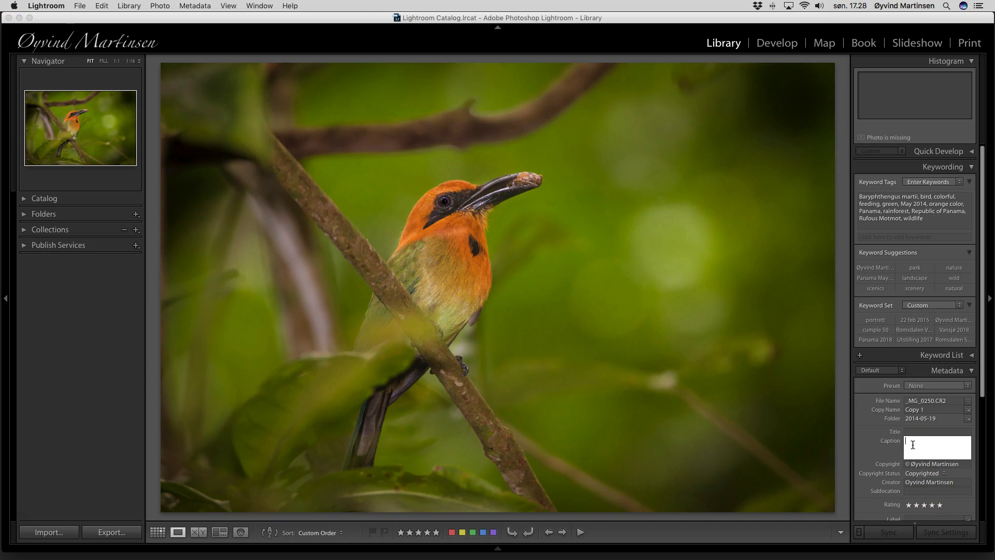
text(Rufu)
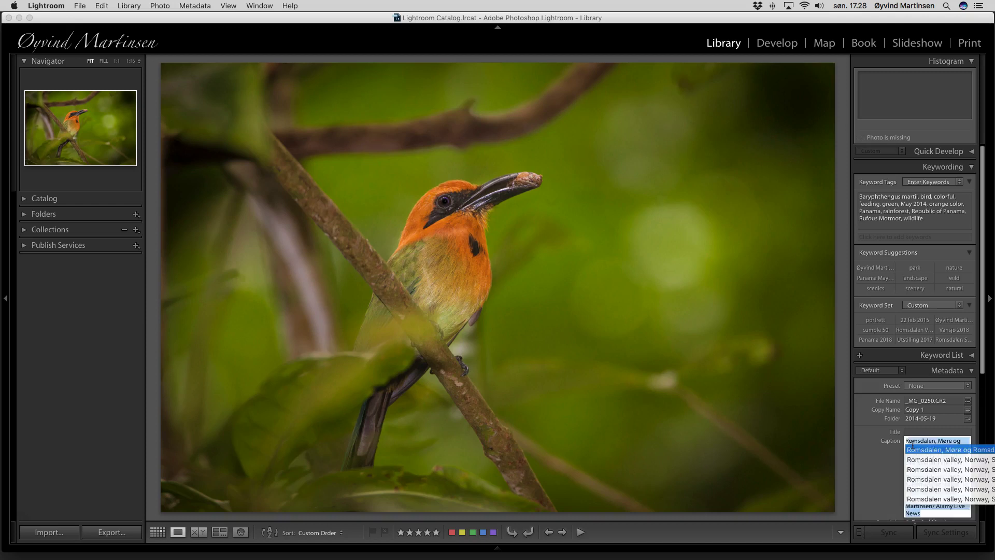
text(ou)
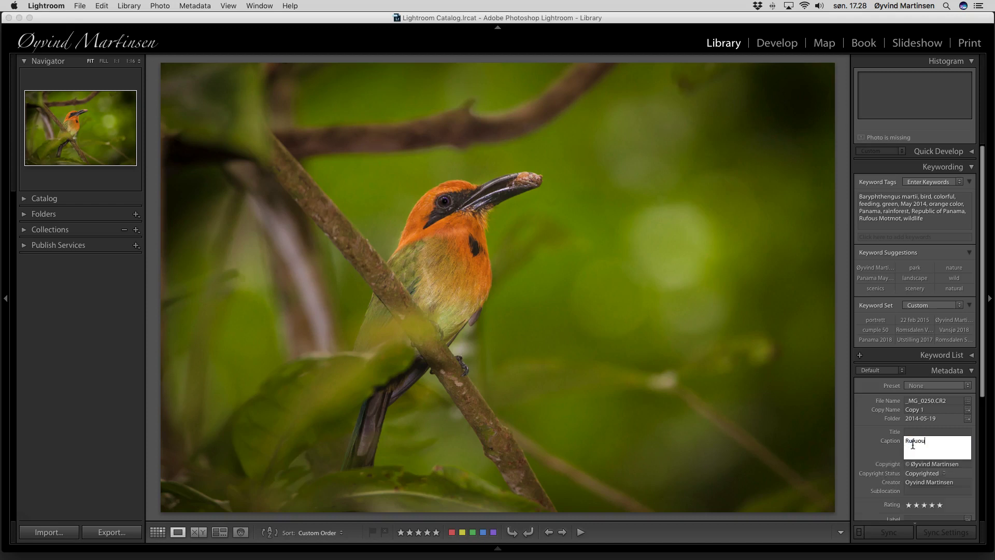
key(BackSpace)
key(BackSpace)
key(BackSpace)
text(ous)
text( Mot)
text(mot)
Continue the caption with ", Baryphthenus martii, in the rainforest in Panama." and a © credit with the photographer's name
text(, B)
text(aryp)
text(hthen)
text(us martii)
text(, in the rainforest)
text( in P)
text(anama)
text(©)
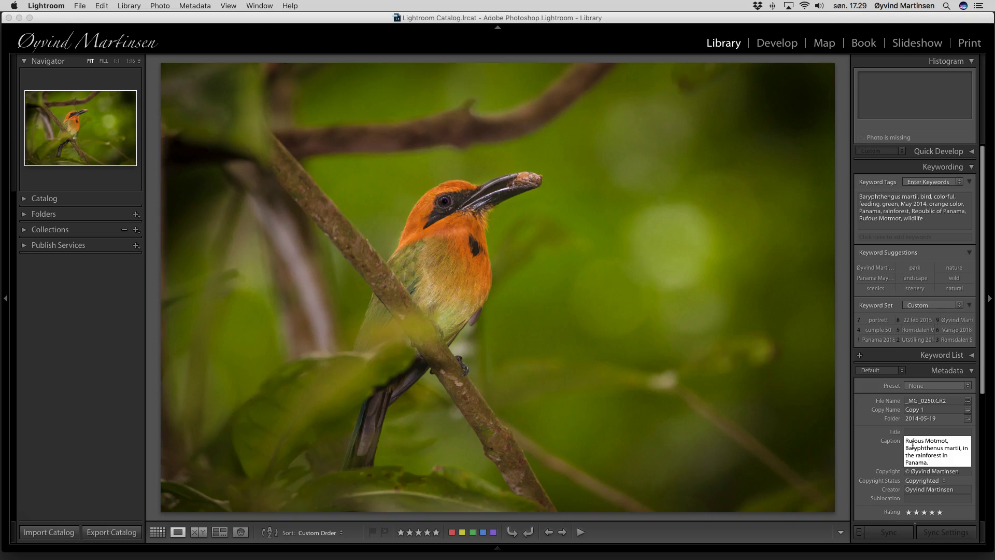
text( Øyvind Martinsen)
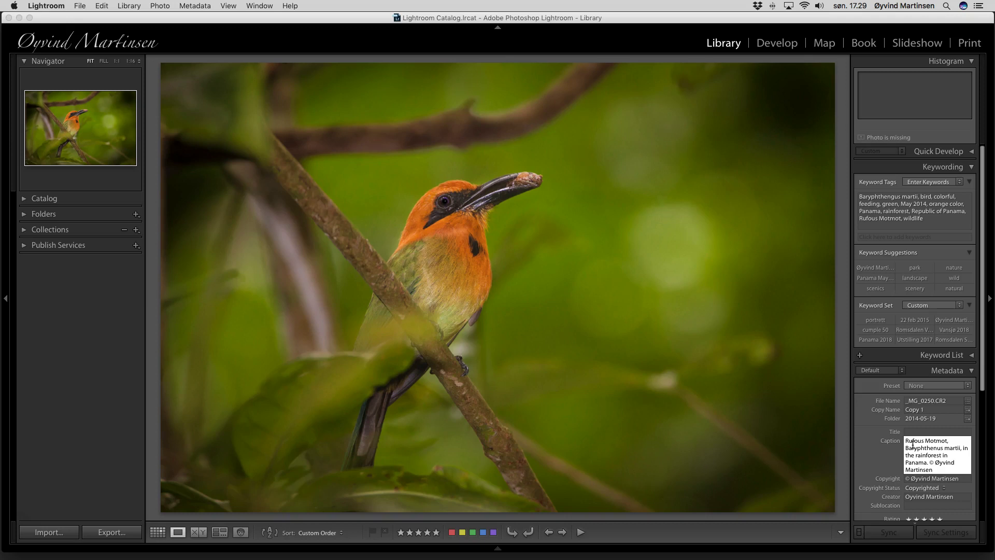
Change the caption wording to "the rainforest of Panama" and apply it
click(945, 455)
key(BackSpace)
key(BackSpace)
text(o)
key(Return)
Set the bird photo's title to "Rufous Motmot"
click(926, 437)
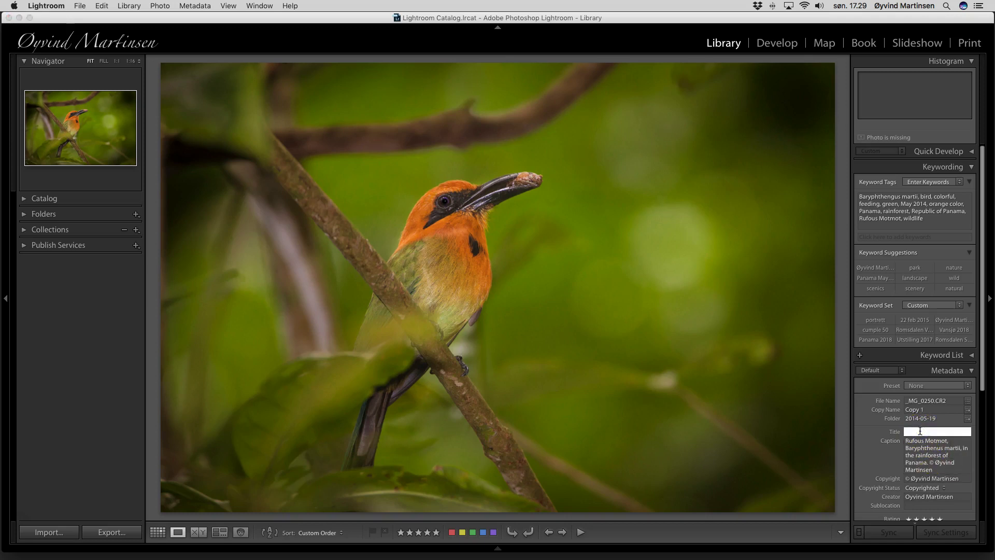
text(Rufous Motmot)
key(Return)
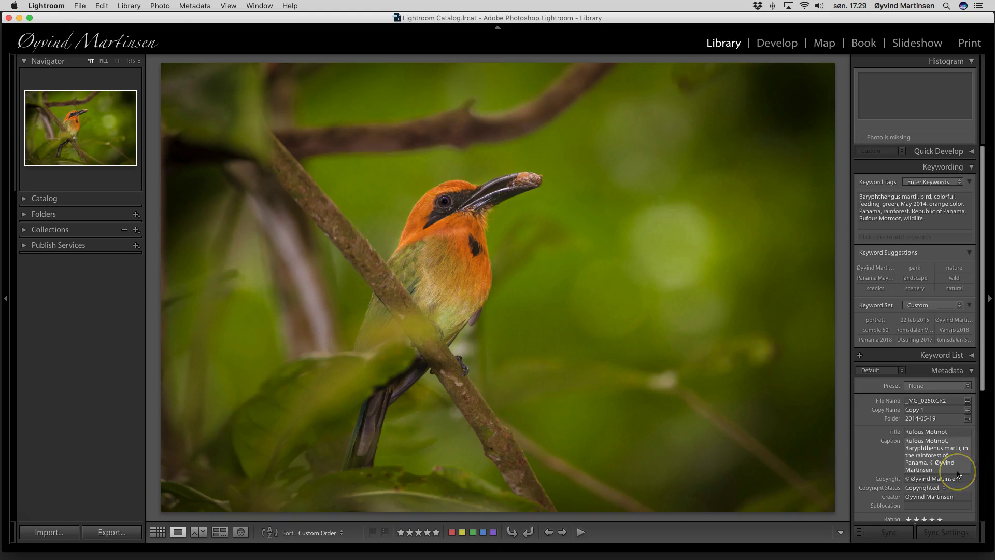
On the next photo, the musk ox, shorten the existing keyword to "Dovre" and add "Dovrefjell" and "norway"
key(Right)
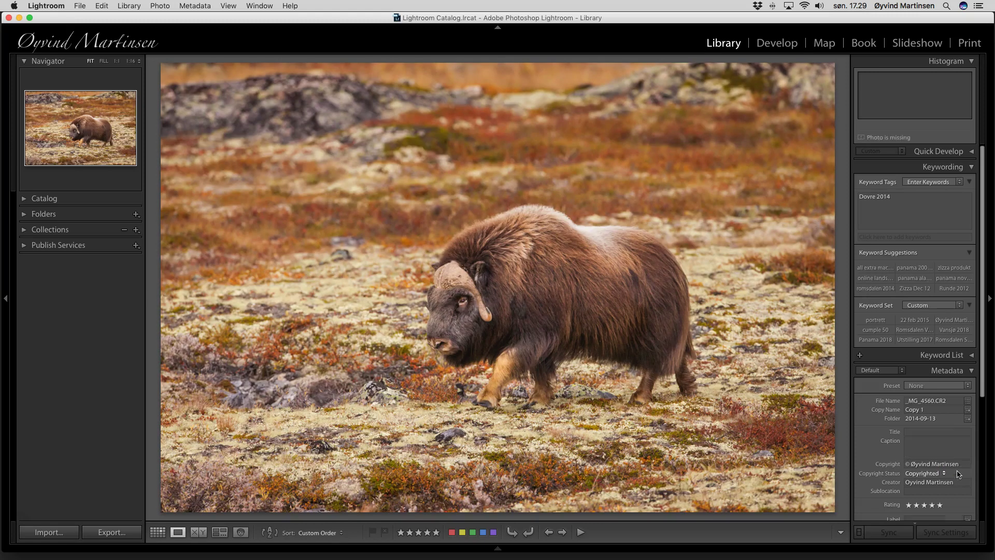
click(913, 441)
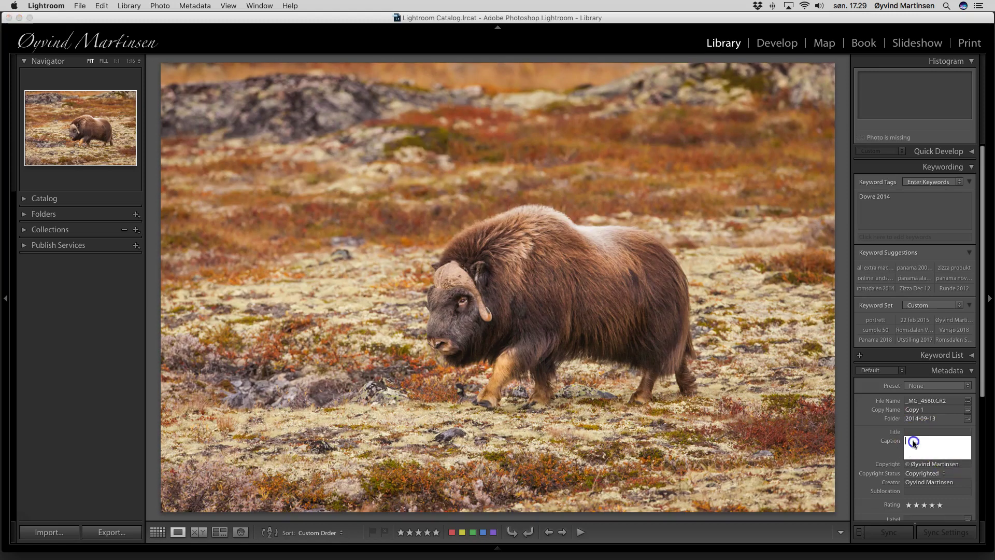
click(921, 211)
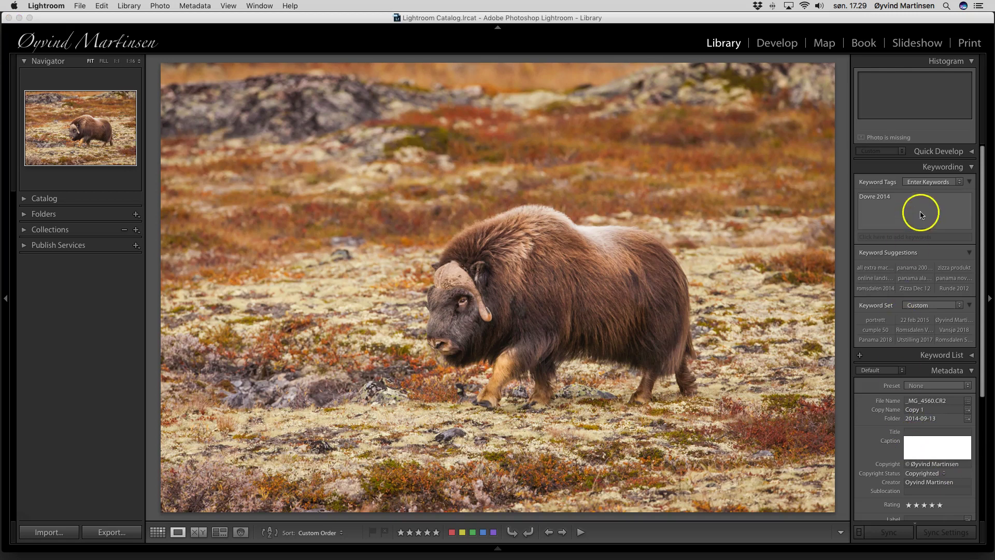
key(BackSpace)
key(BackSpace)
key(BackSpace)
key(BackSpace)
key(BackSpace)
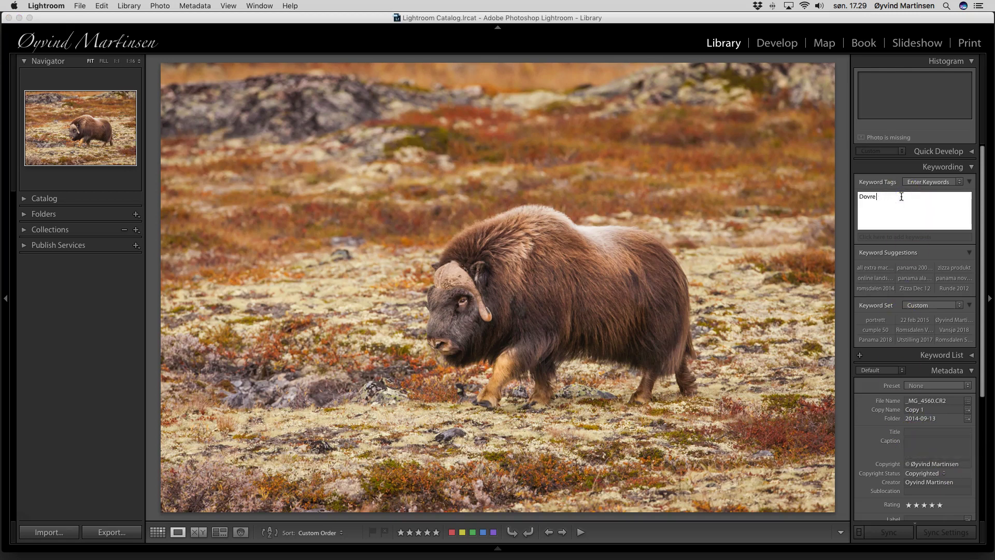
text(, Dovre)
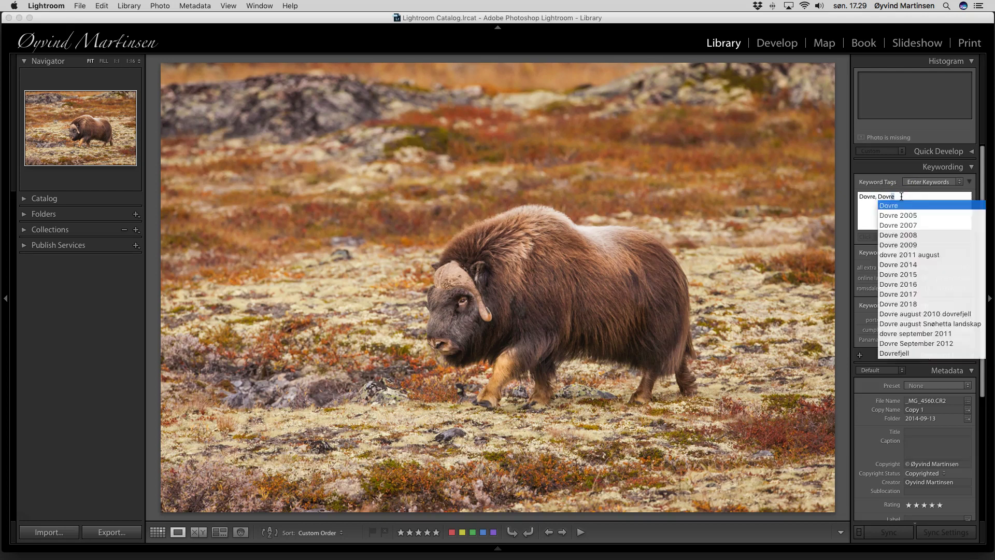
text(fjell)
key(Return)
text(, norway,)
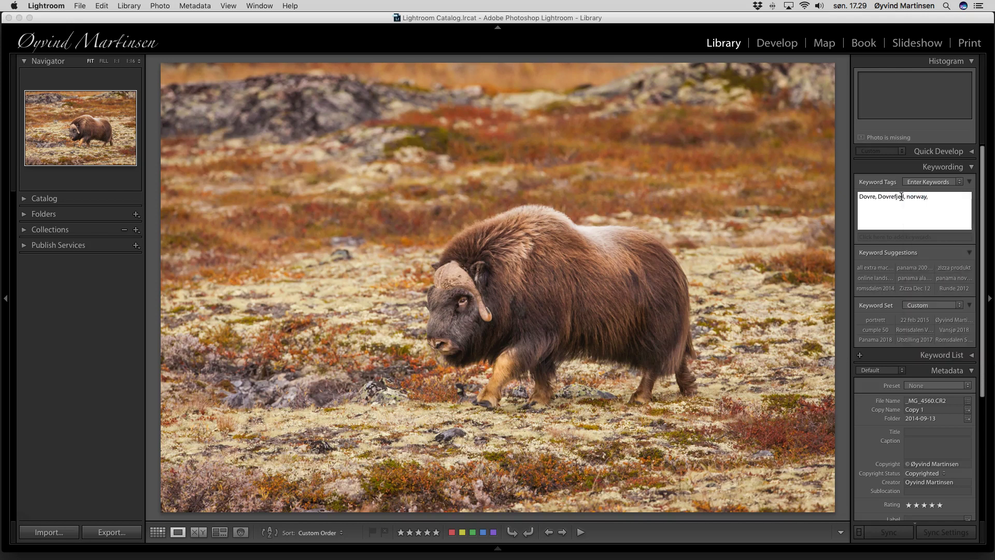
Add the date keywords "2014" and "september" and the species keywords "Muskox" and "Ovibos moschatus"
text( 201)
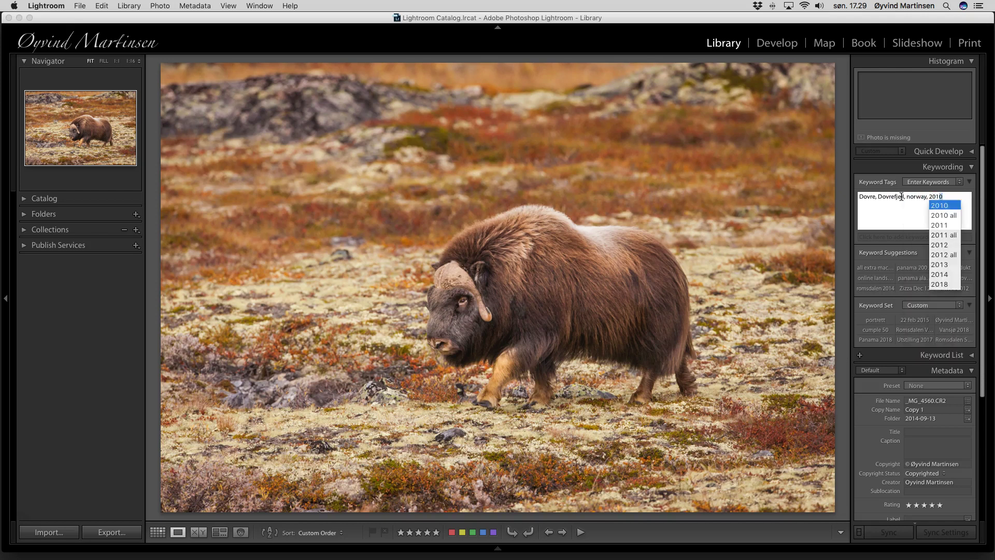
text(4, Sep)
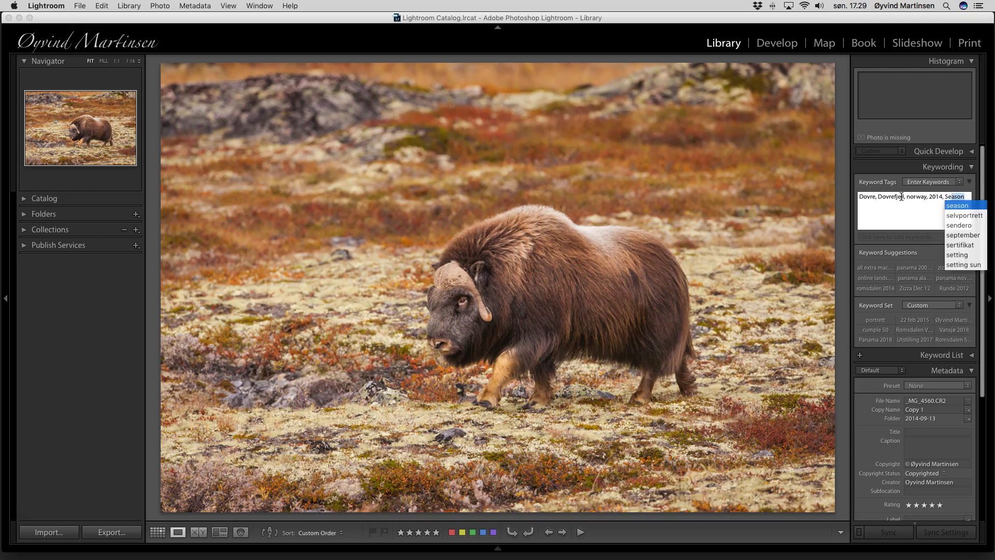
text(tember)
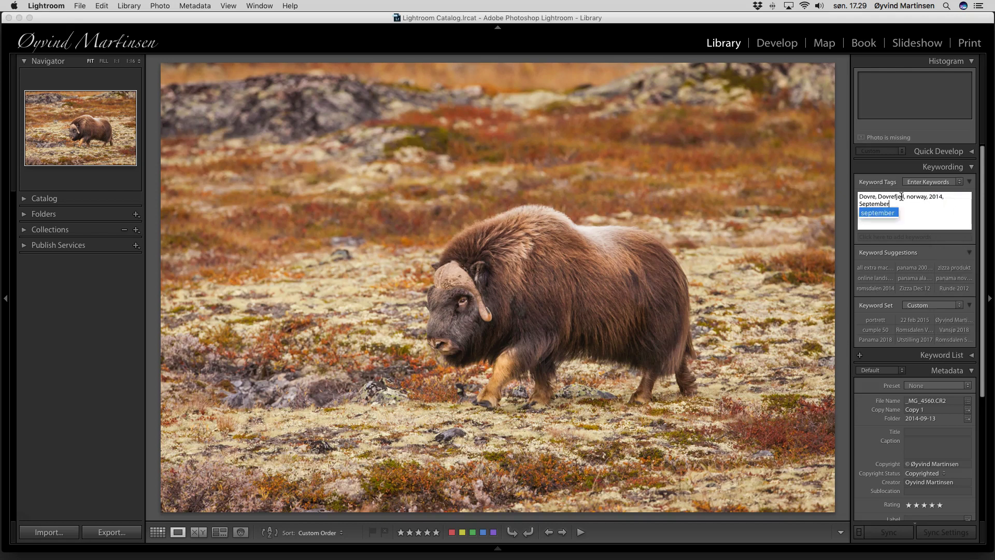
key(Return)
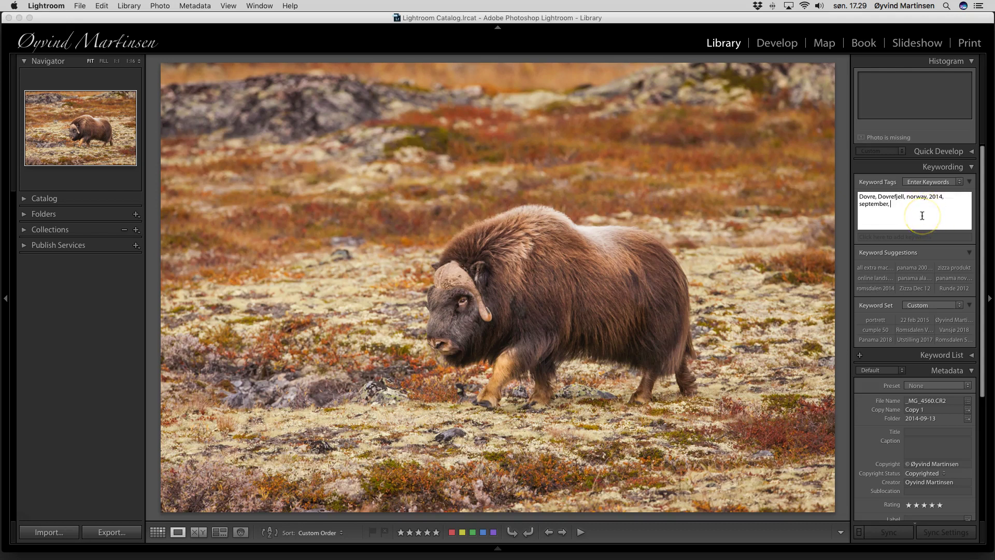
text(Musk)
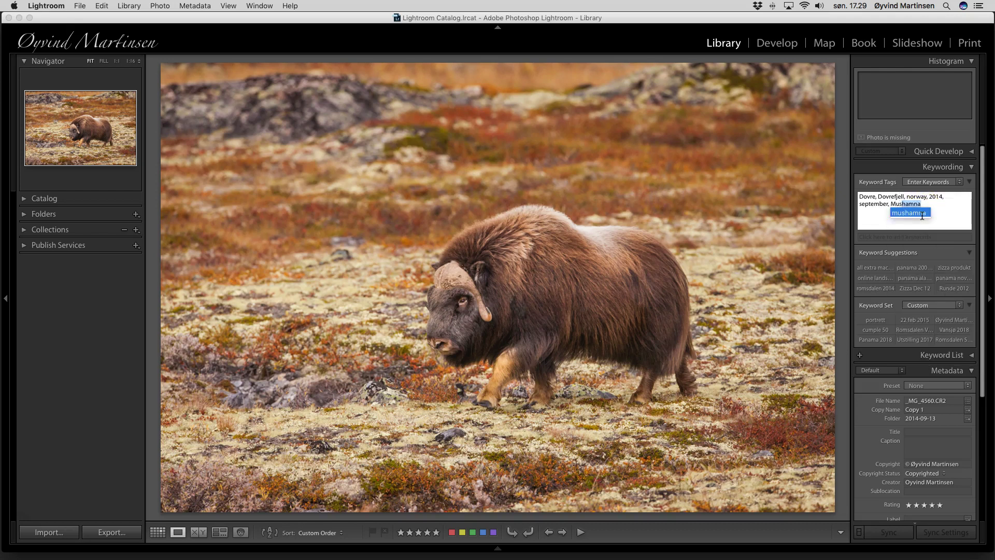
text(ox, Ovibos moschatus,)
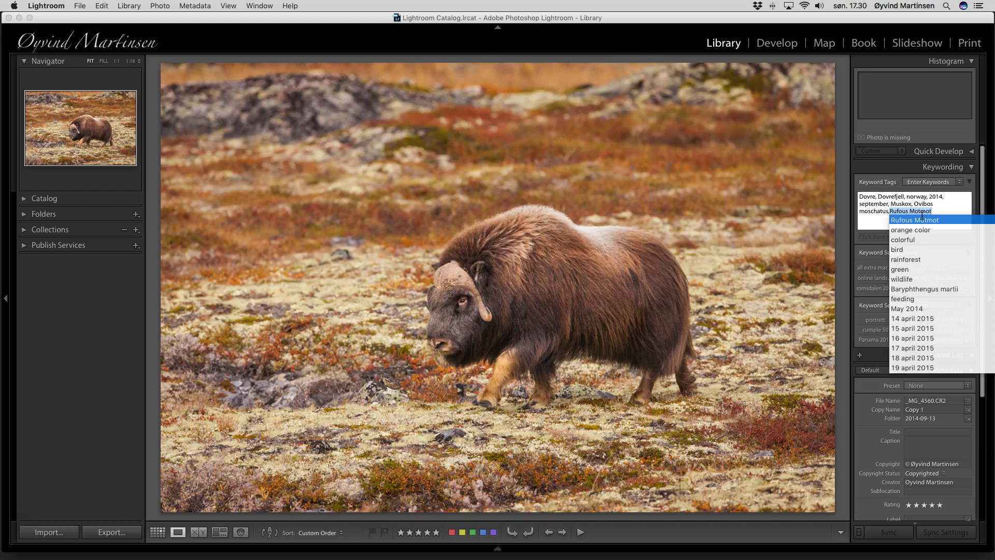
key(BackSpace)
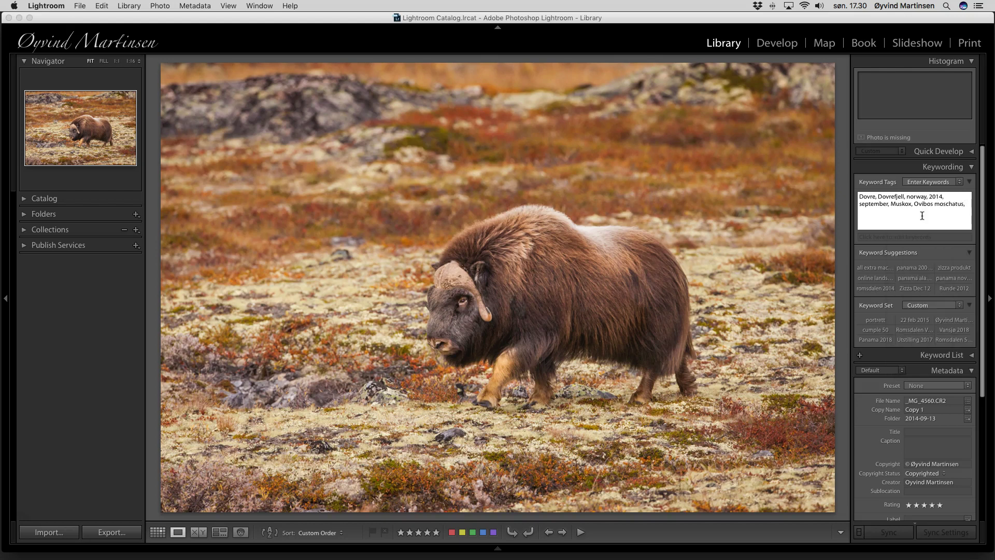
Add the keywords "wildlife", "highlands", "mountain", "autumn", "fall", "wild", "animal" and "bull", and apply the list to the musk ox photo
text(wildlife, highlands, mountain,)
text(autumn)
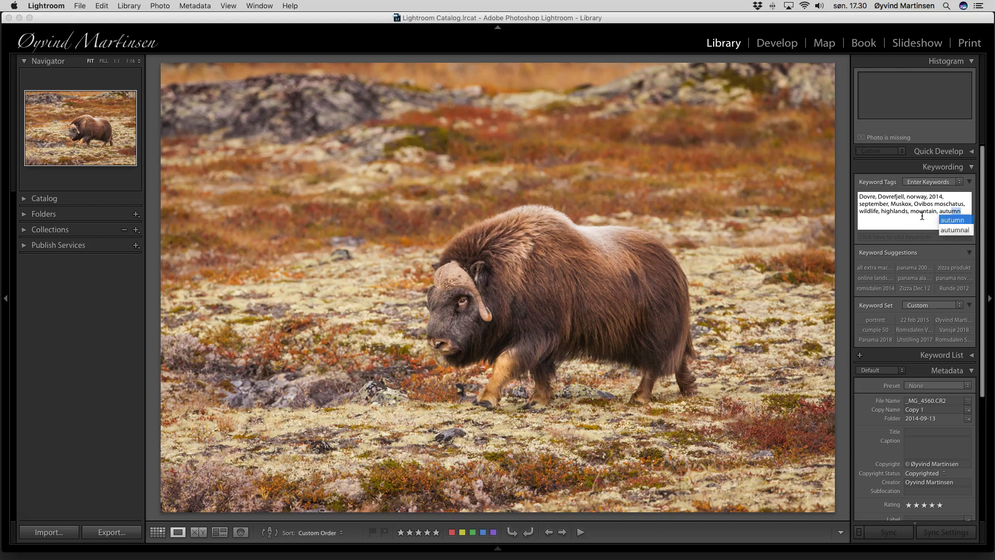
text(, fall)
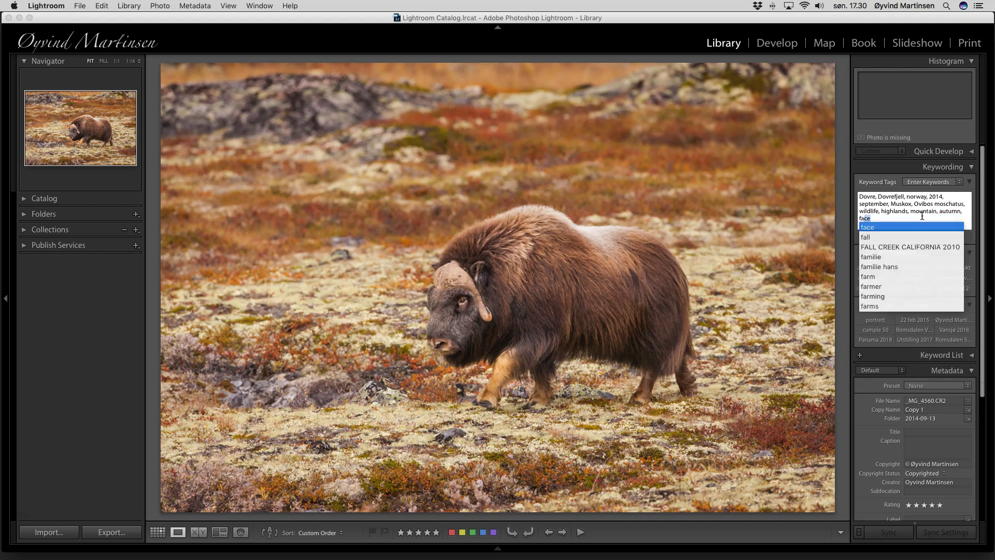
text(,)
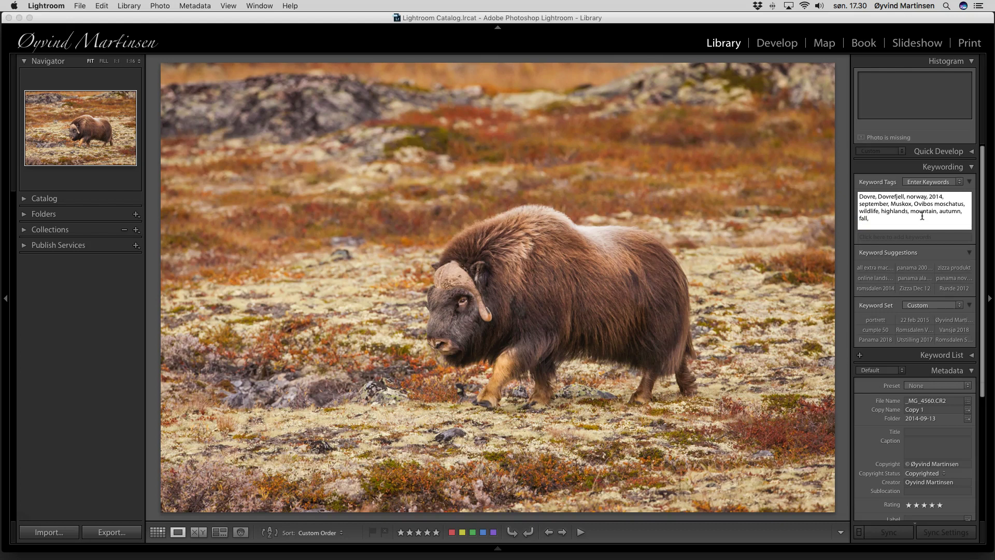
text(wild)
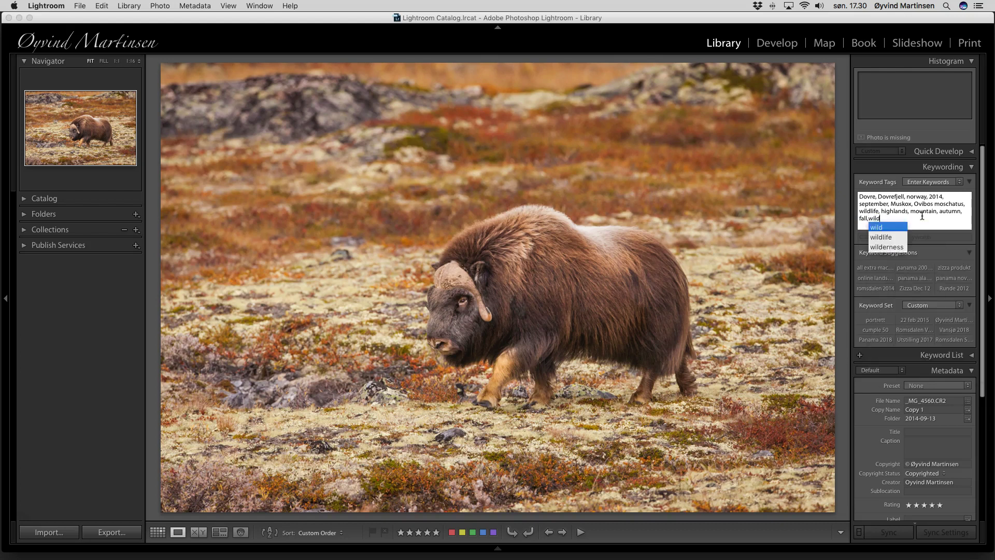
text(, animal,)
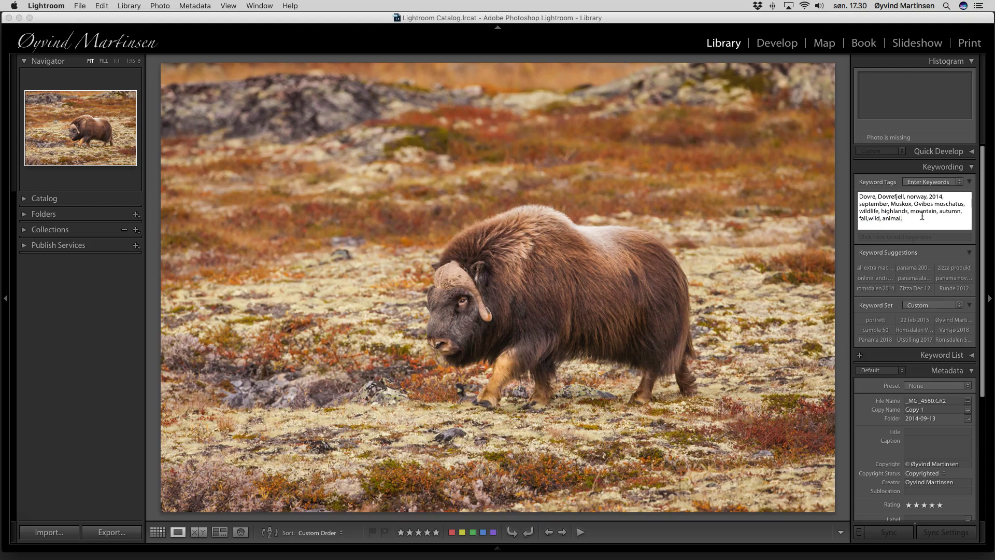
text( bull,)
key(BackSpace)
key(Return)
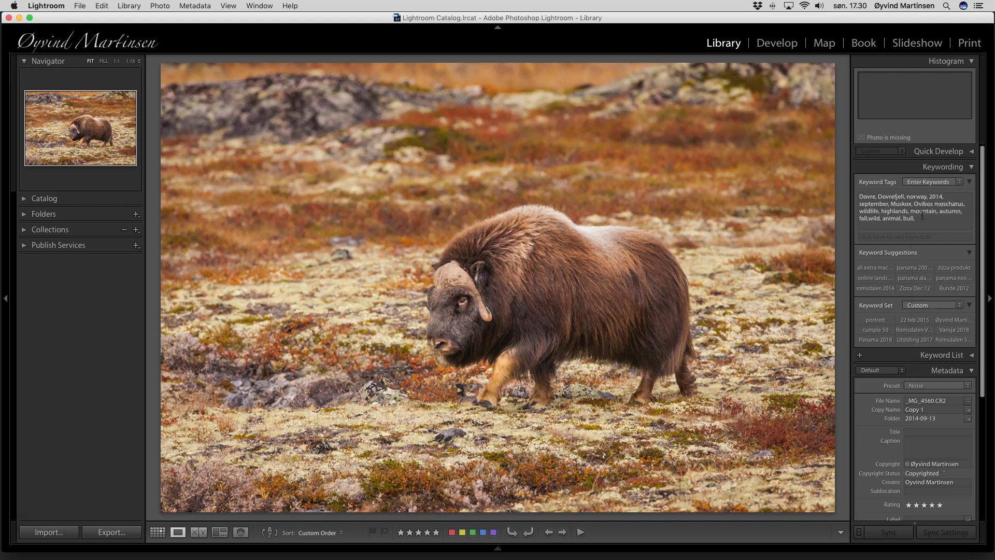
Set the musk ox photo's title to "MUSKOX"
click(916, 435)
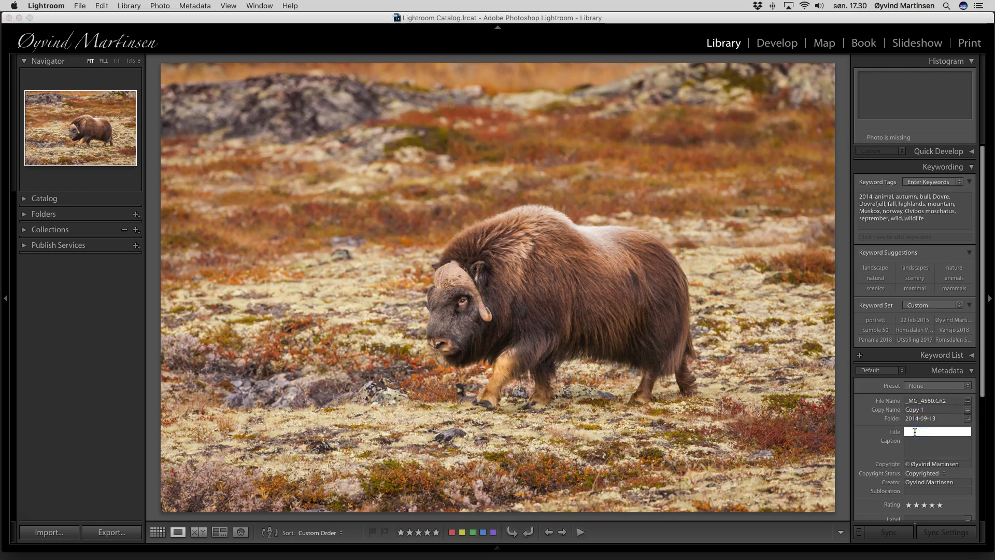
text(M)
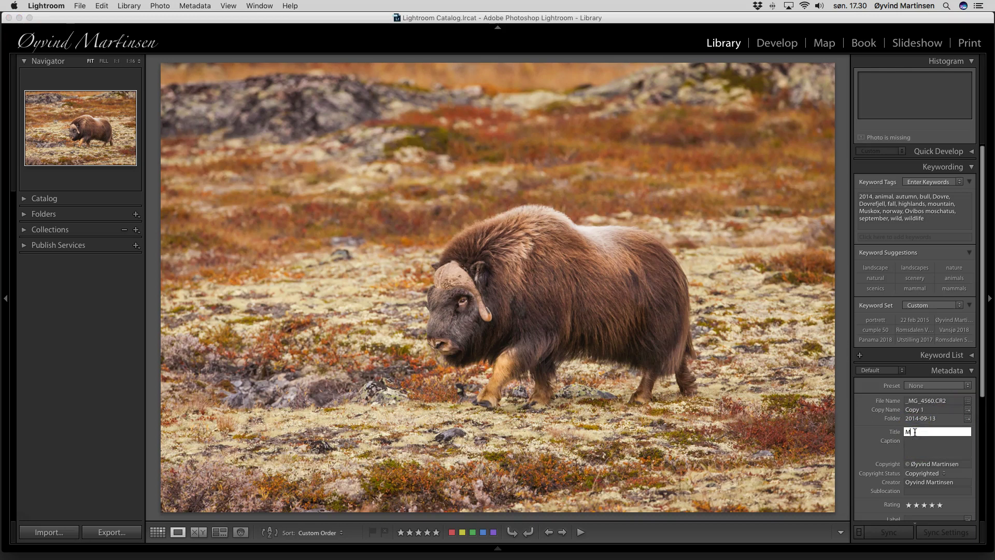
text(USKOX)
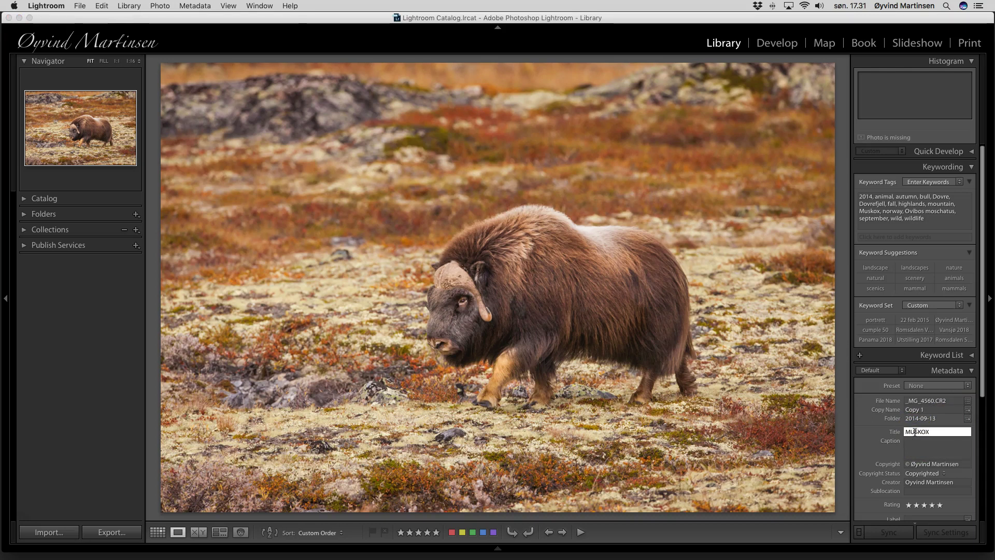
key(Return)
Begin the musk ox photo's caption with the subject and species, "Muskox bull, Ovibos moschatus"
click(913, 440)
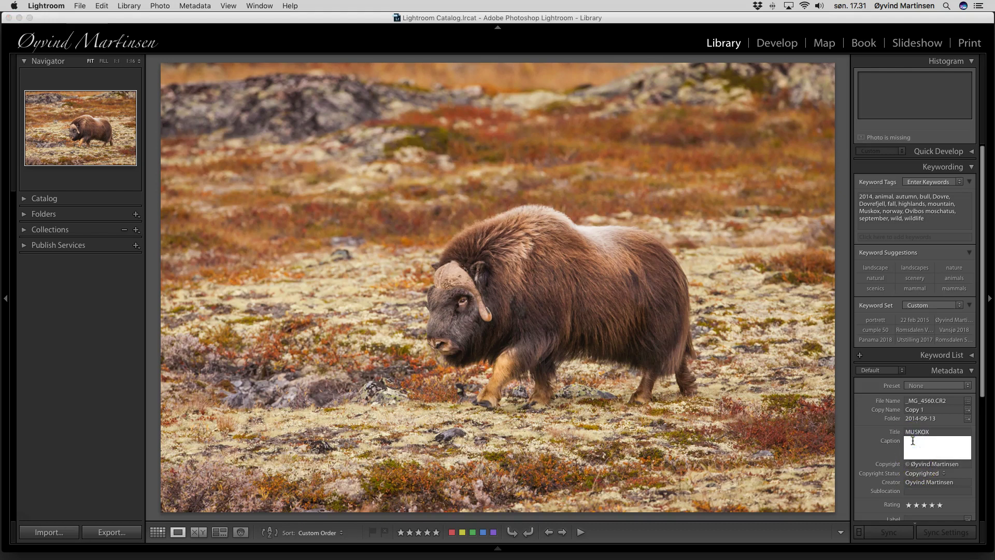
text(Mus)
text(kox)
text( bi)
text(ll)
text(, Ov)
text(ibos mos)
text(chatus)
Complete the caption with ", in Dovrefjell national park, Norway." followed by the © sign and the photographer's full name, and apply it
text(, in)
text( Do)
text(vref)
text(ja)
text(ll na)
text(tional p)
text(ark, Norway)
text(. ©)
text( Ø)
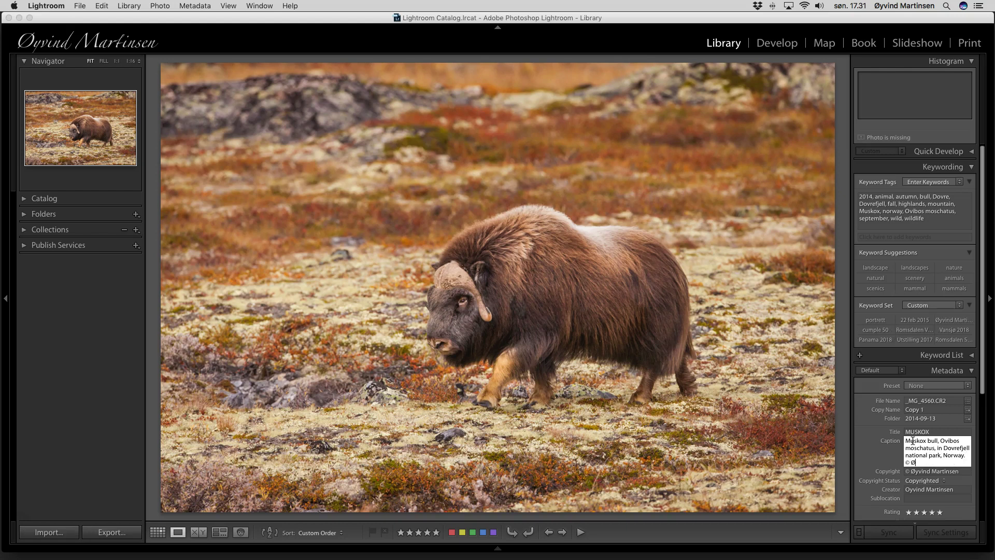
text(yvind Martinsen)
key(Return)
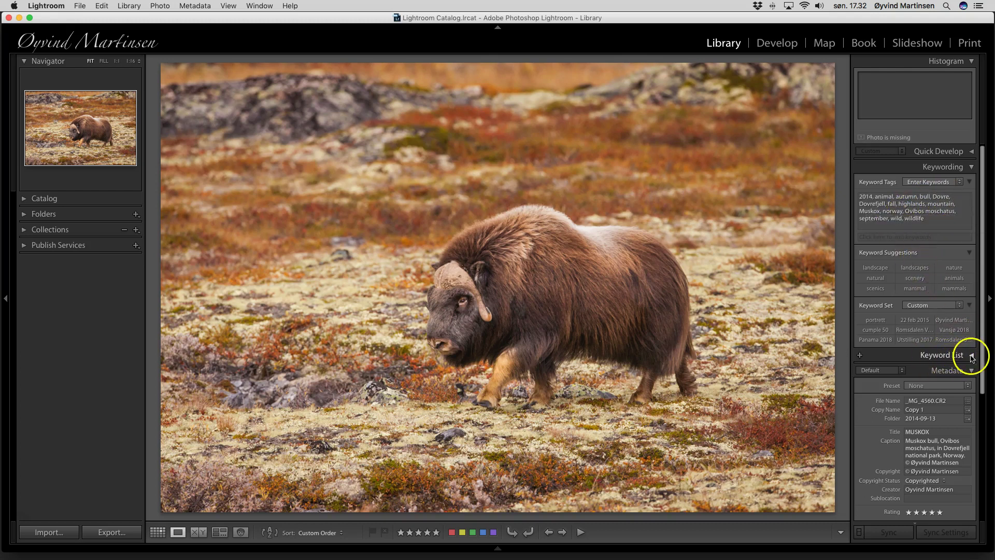
Filter the keyword list for "motmot" and show the photo tagged with Rufous Motmot
click(973, 355)
click(873, 167)
text(motmo)
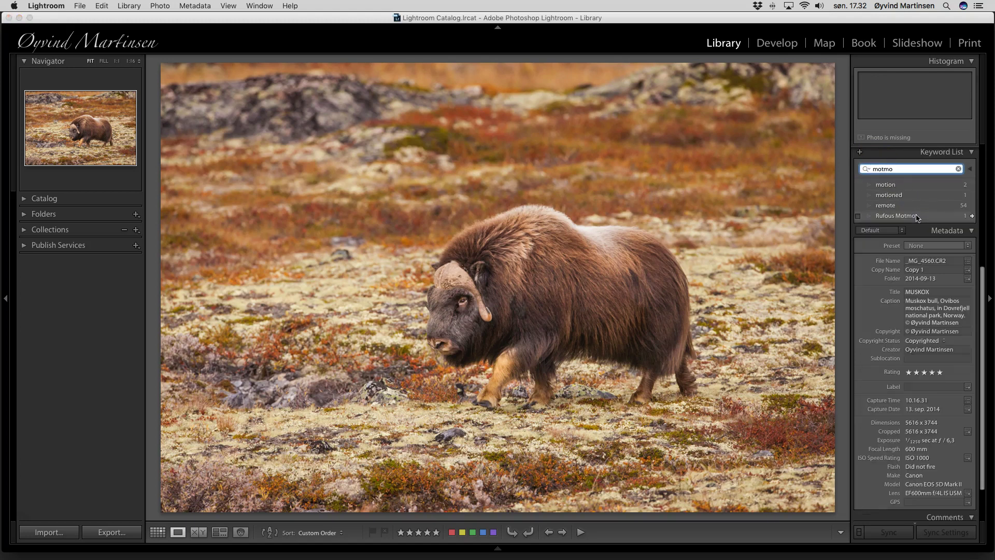
text(t)
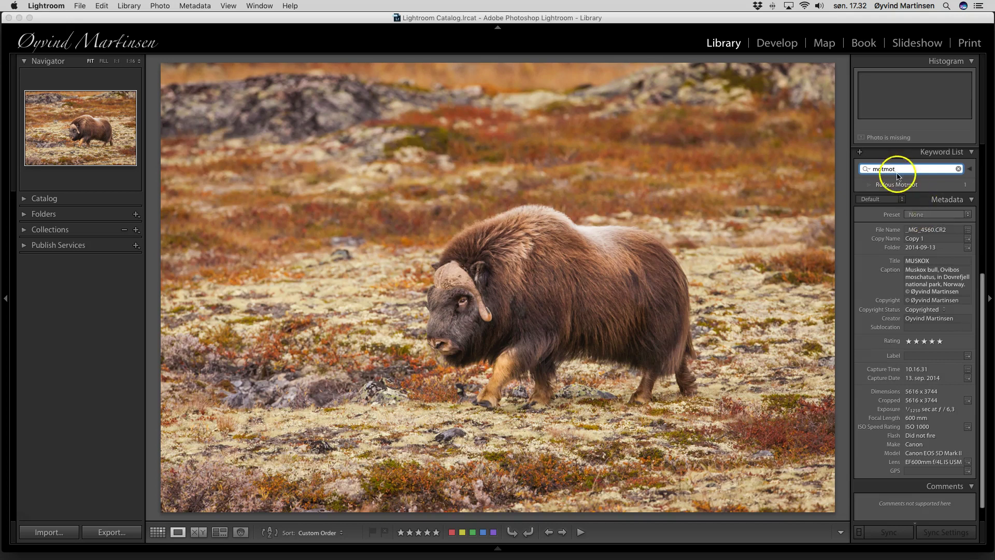
click(973, 185)
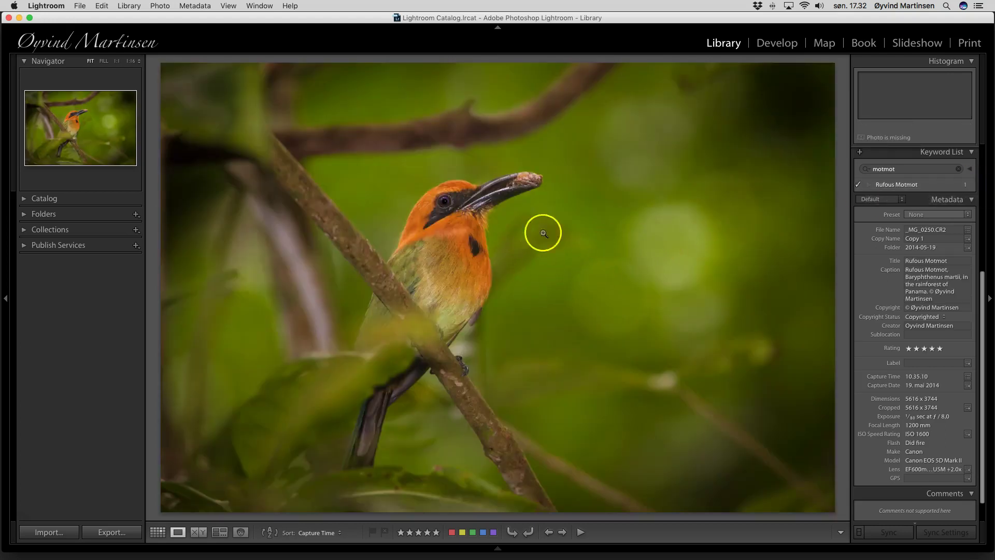
Filter the keyword list for "coati" instead and show the photos tagged with White-nosed Coati
click(902, 172)
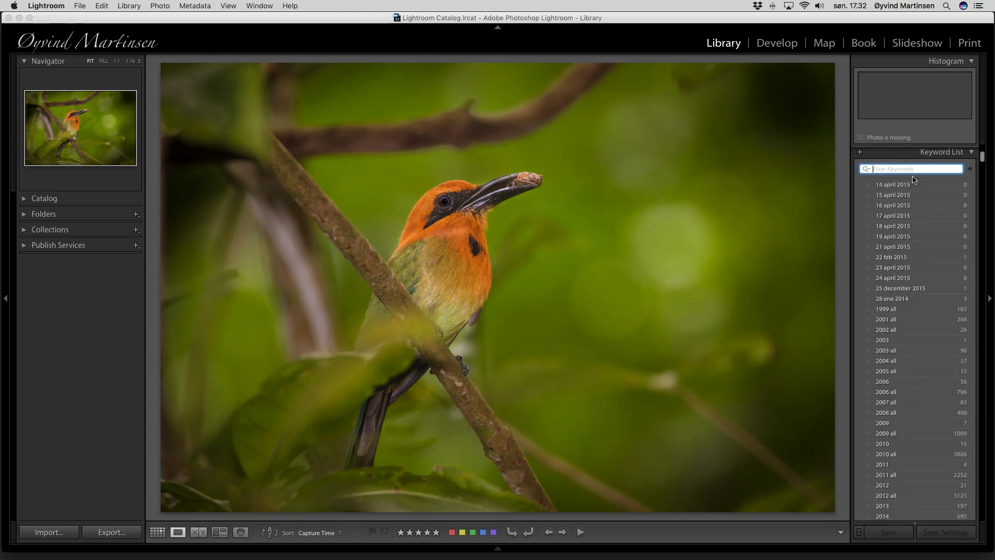
text(coati)
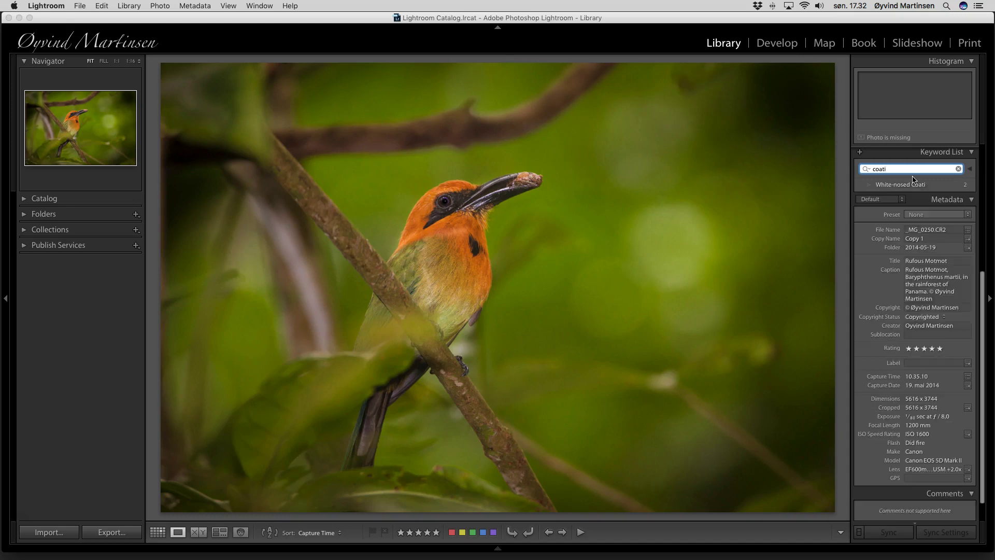
click(973, 186)
click(973, 187)
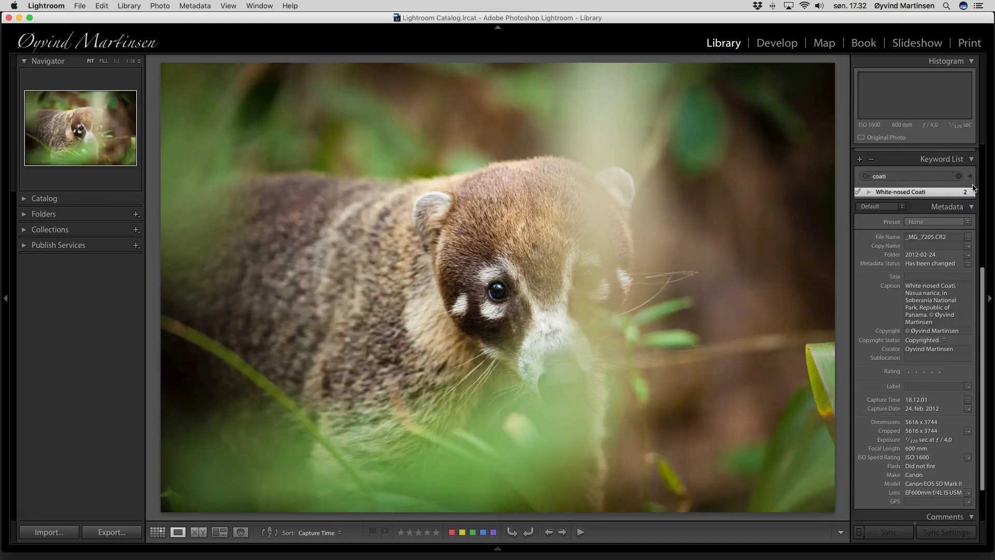
Open the second coati photo from the grid at full view and review its title, caption and keyword tags
click(158, 532)
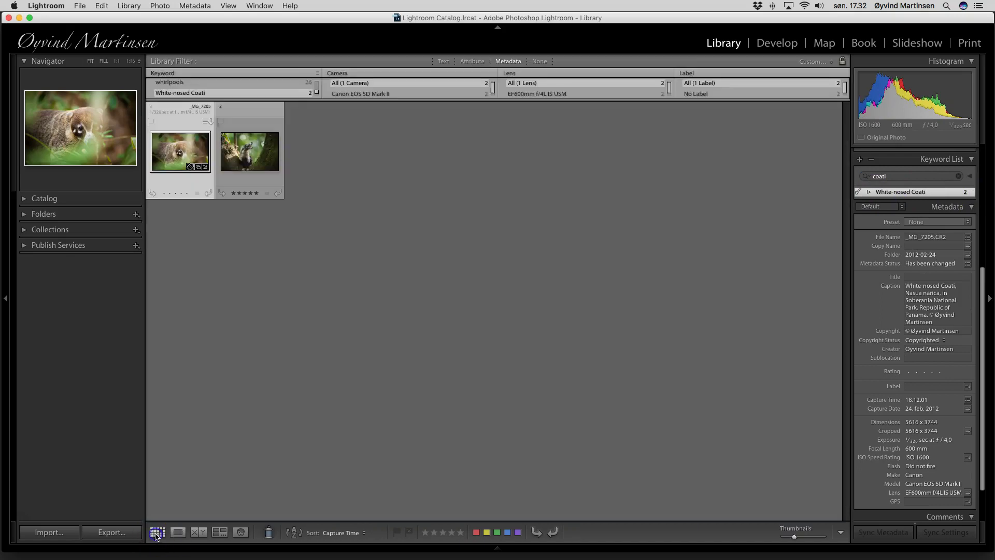
double_click(253, 157)
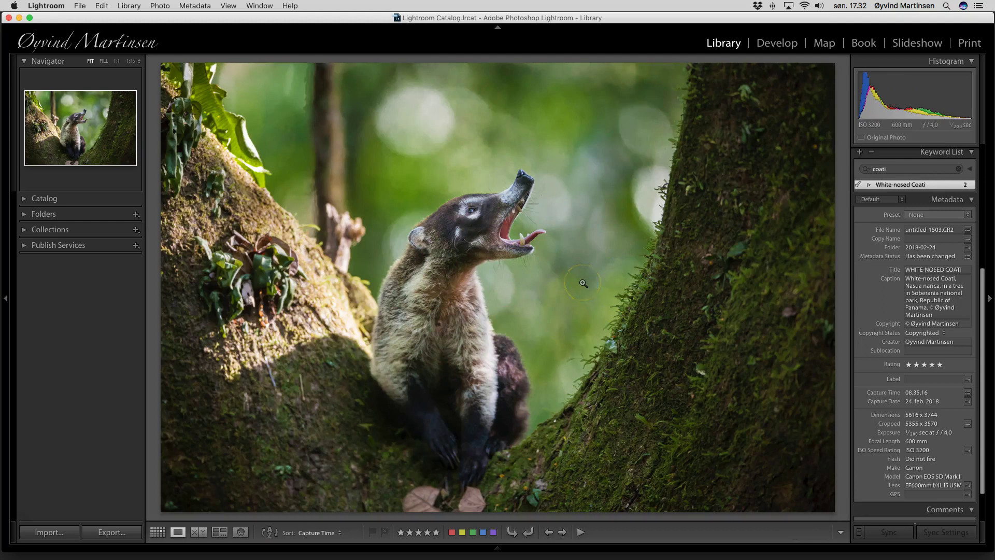
scroll(928, 277, up, 3)
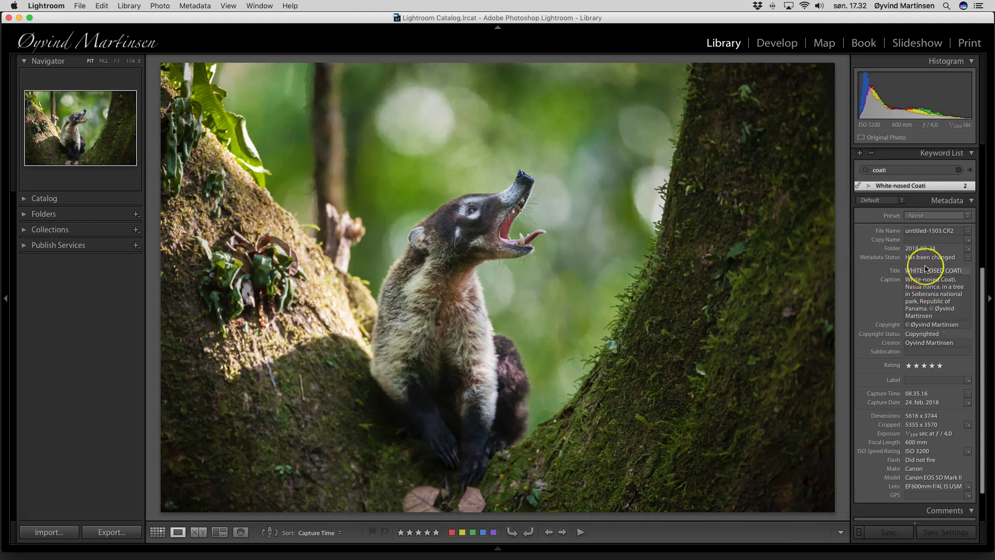
scroll(926, 268, up, 10)
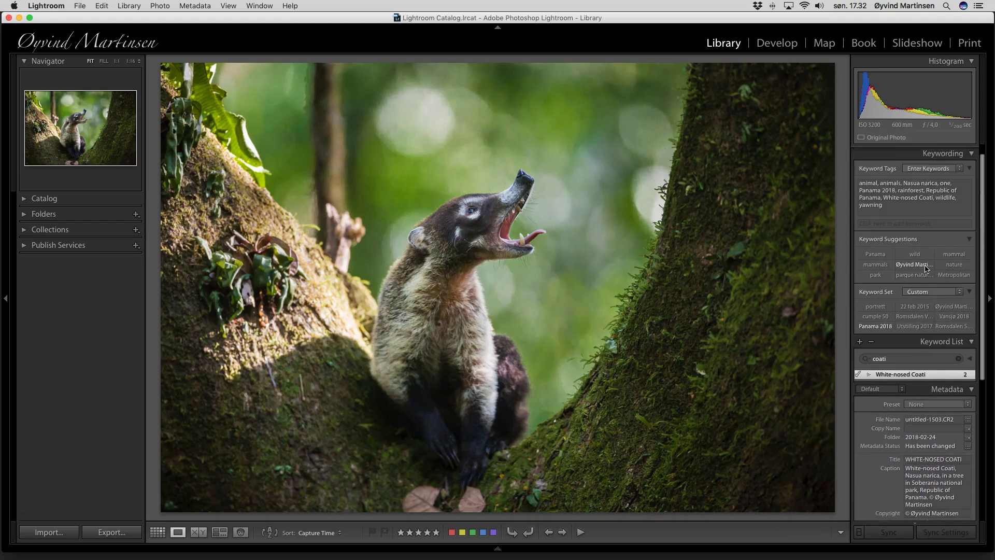
click(884, 204)
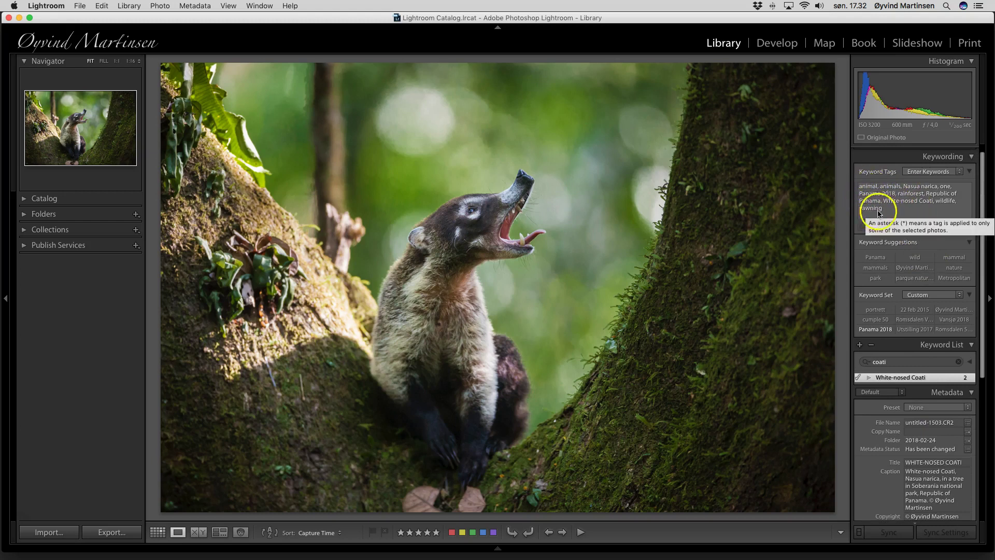